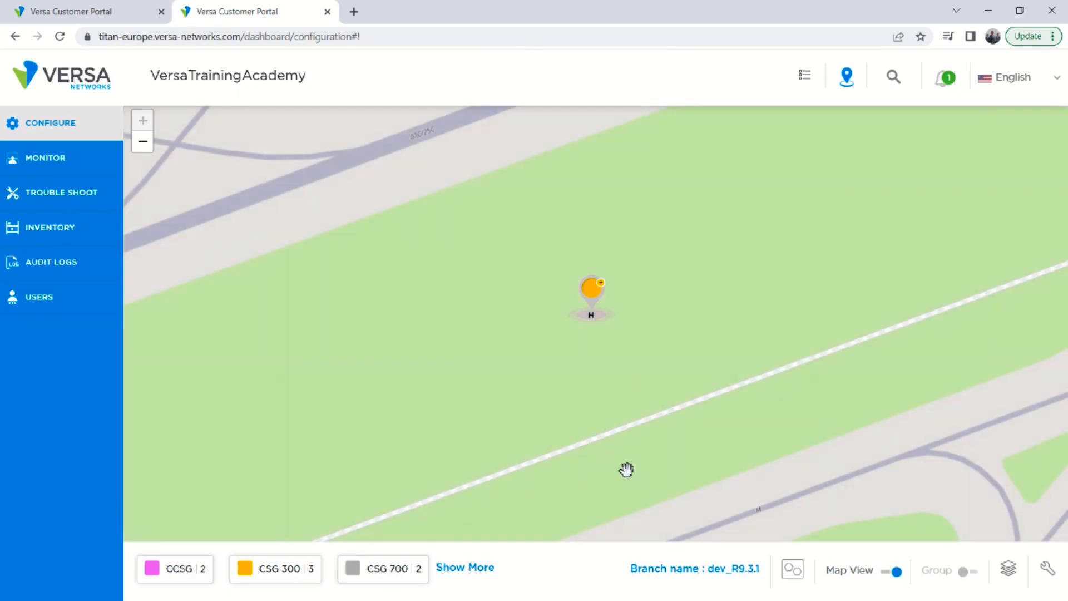
Place the CSG 300 1 Year Advanced Security package on Munich on the map to create a new site.
{"action": "scroll", "coordinate": [663, 472], "scroll_direction": "down", "scroll_amount": 6}
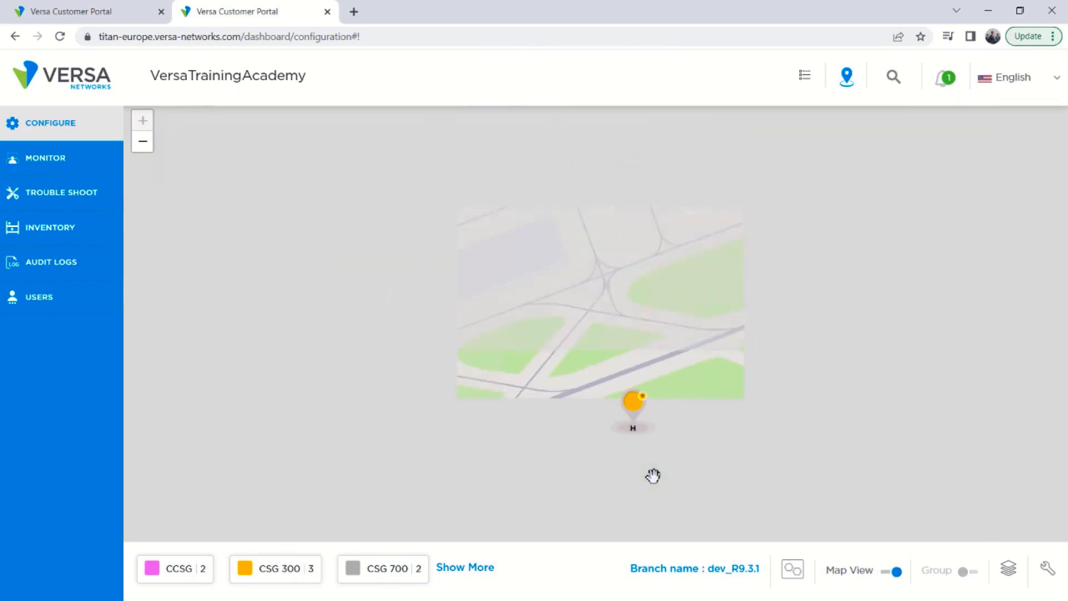
{"action": "scroll", "coordinate": [651, 473], "scroll_direction": "down", "scroll_amount": 3}
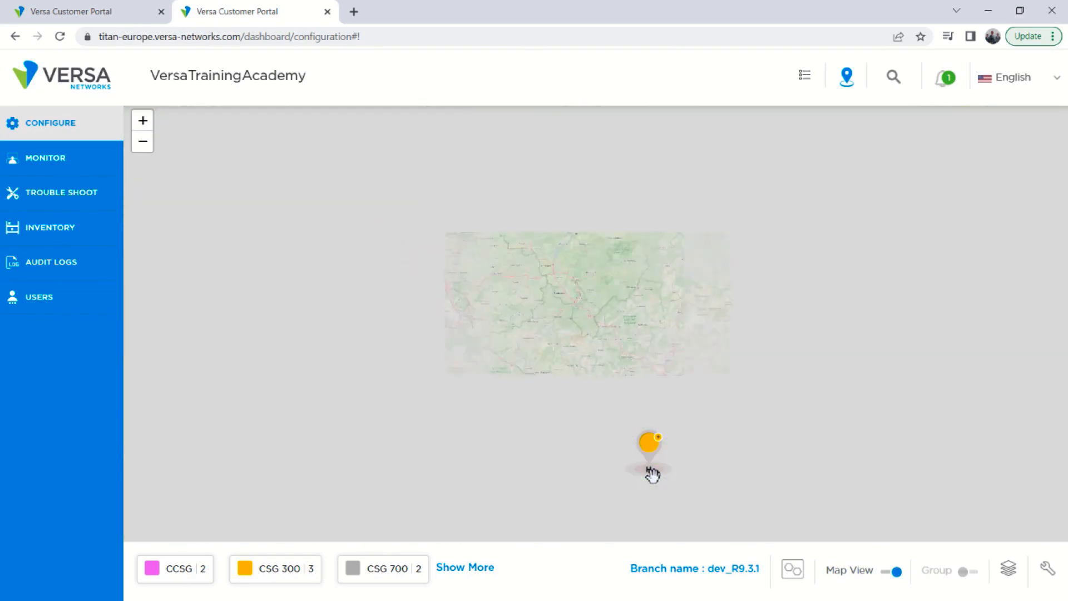
{"action": "scroll", "coordinate": [775, 483], "scroll_direction": "down", "scroll_amount": 3}
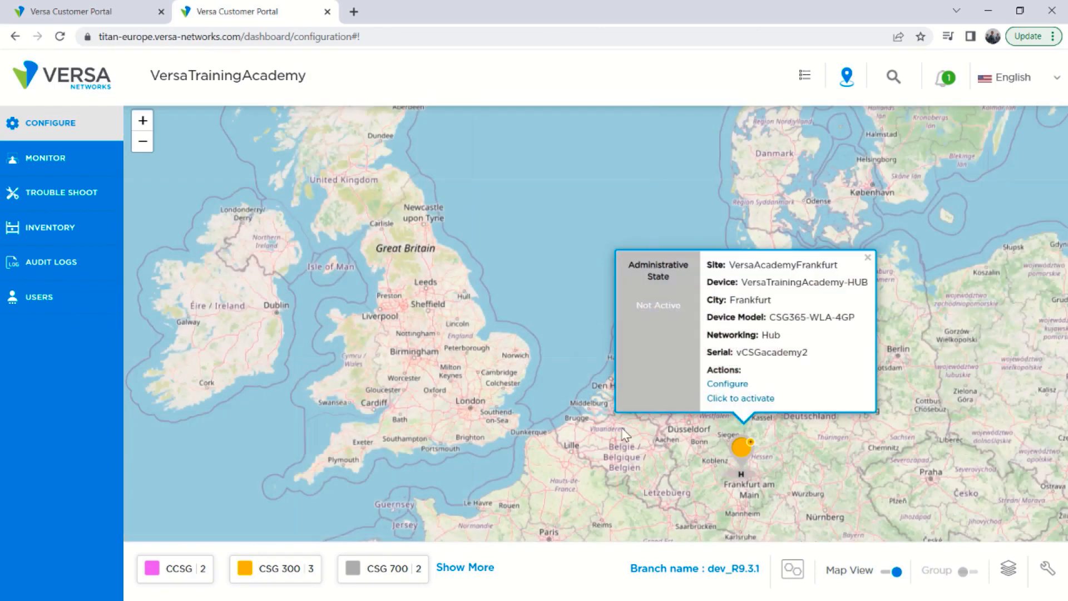
{"action": "left_click_drag", "start_coordinate": [659, 466], "coordinate": [474, 296]}
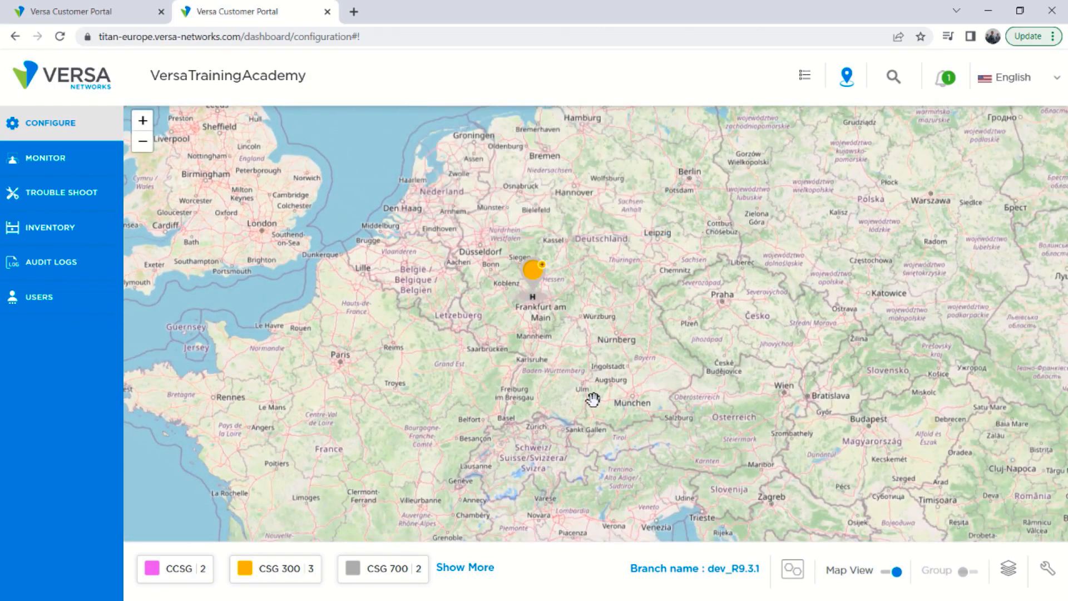
{"action": "left_click", "coordinate": [293, 569]}
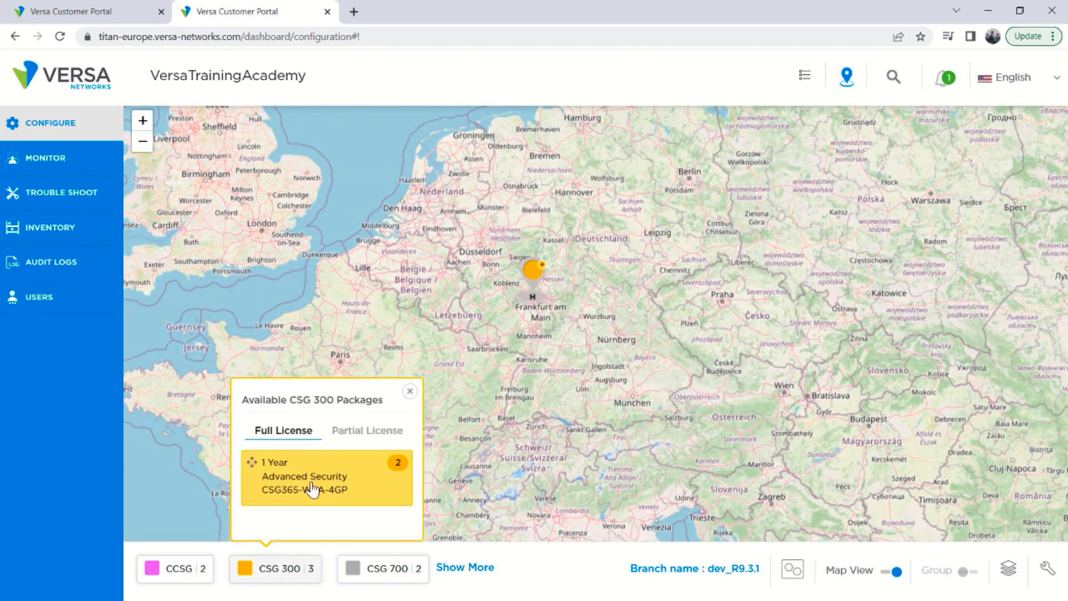
{"action": "left_click", "coordinate": [372, 430]}
{"action": "left_click_drag", "start_coordinate": [268, 487], "coordinate": [633, 397]}
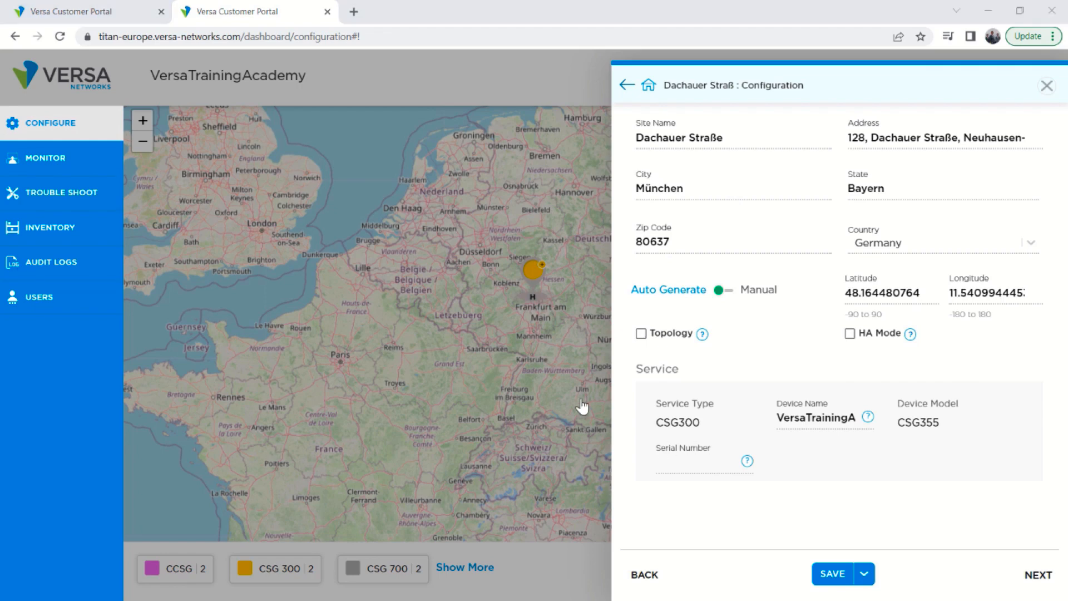
Fill in the device serial number and set the device name to GZTP-DEMO-Device.
{"action": "left_click", "coordinate": [684, 462]}
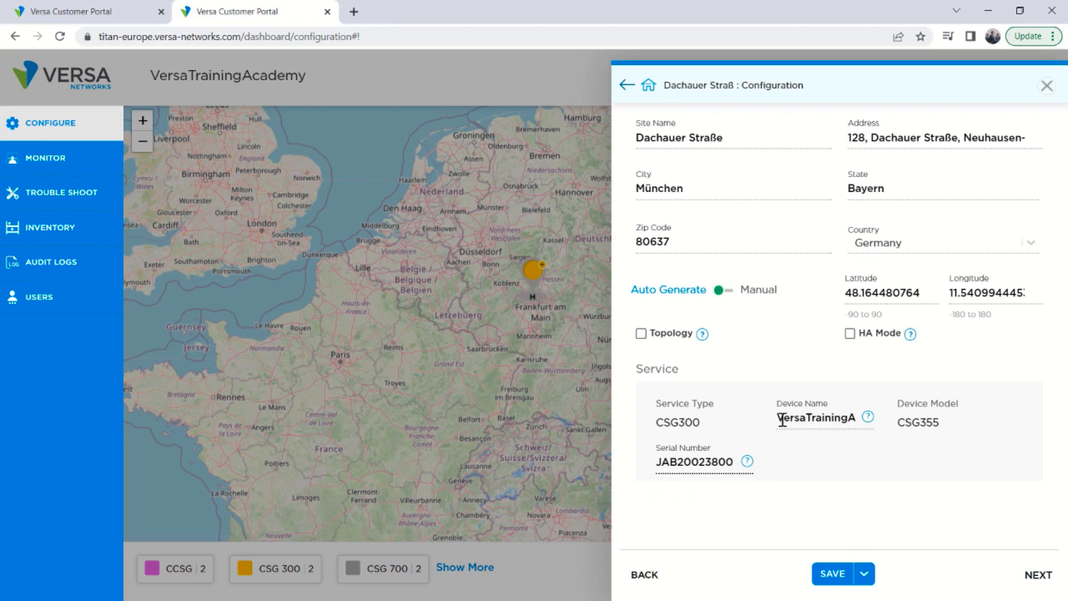
{"action": "left_click_drag", "start_coordinate": [778, 419], "coordinate": [890, 427]}
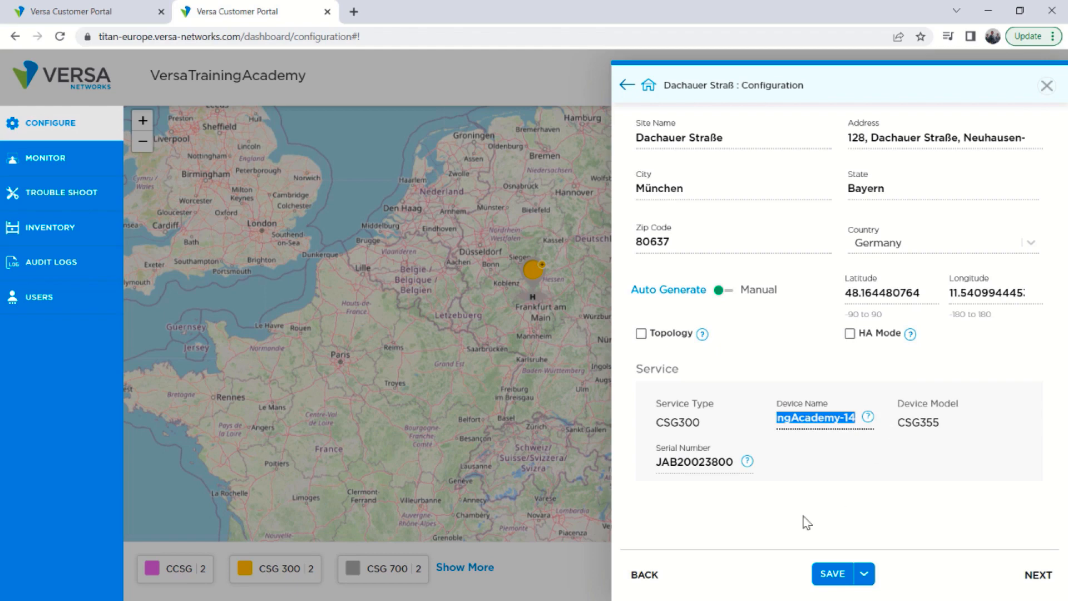
{"action": "type", "text": "GZTP"}
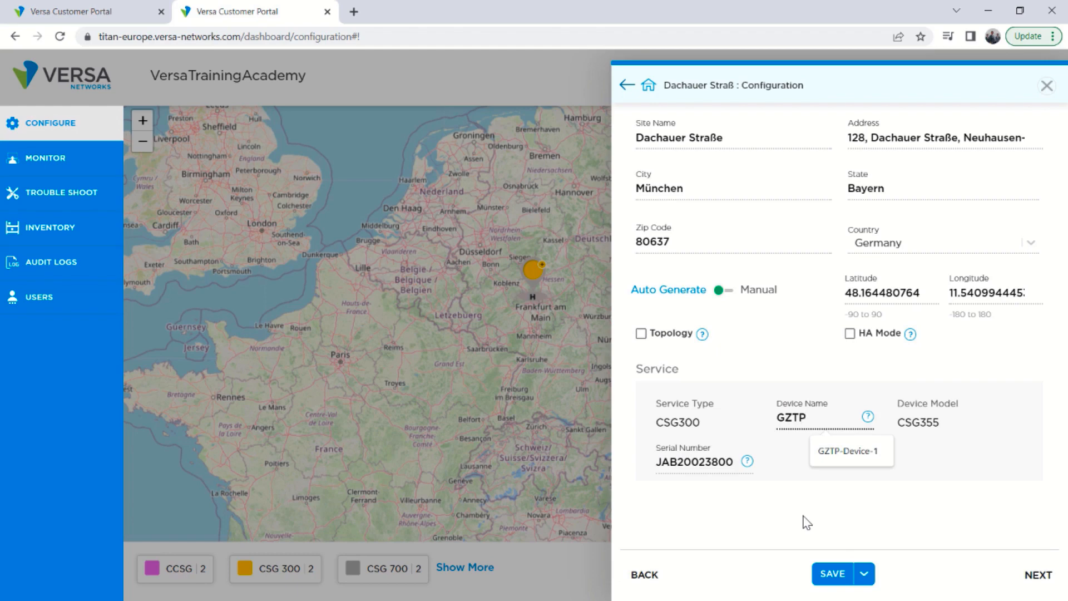
{"action": "type", "text": "-DEMO-Device"}
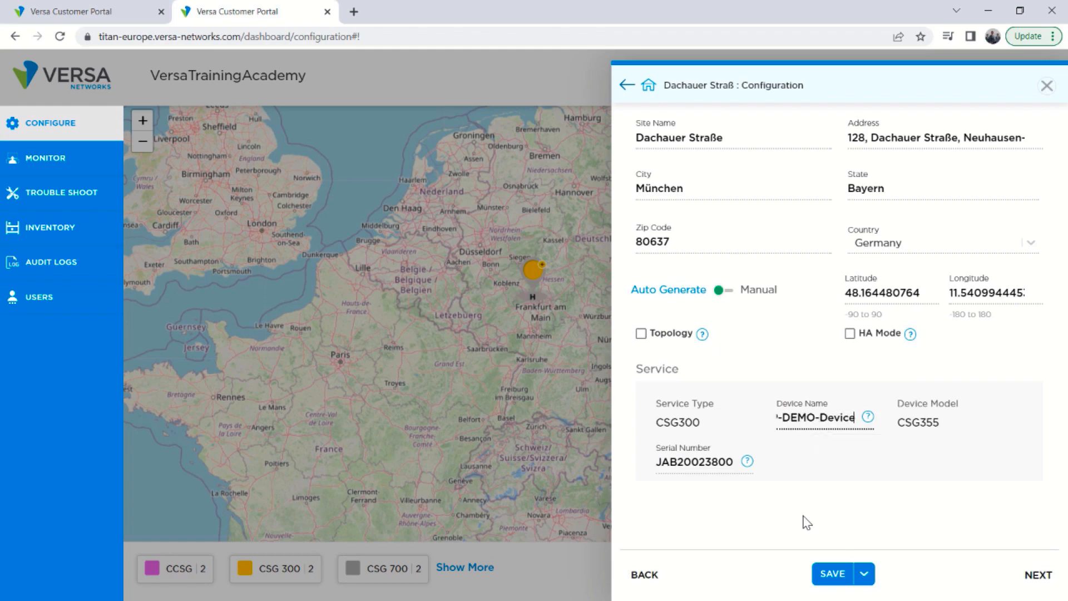
{"action": "left_click", "coordinate": [804, 487]}
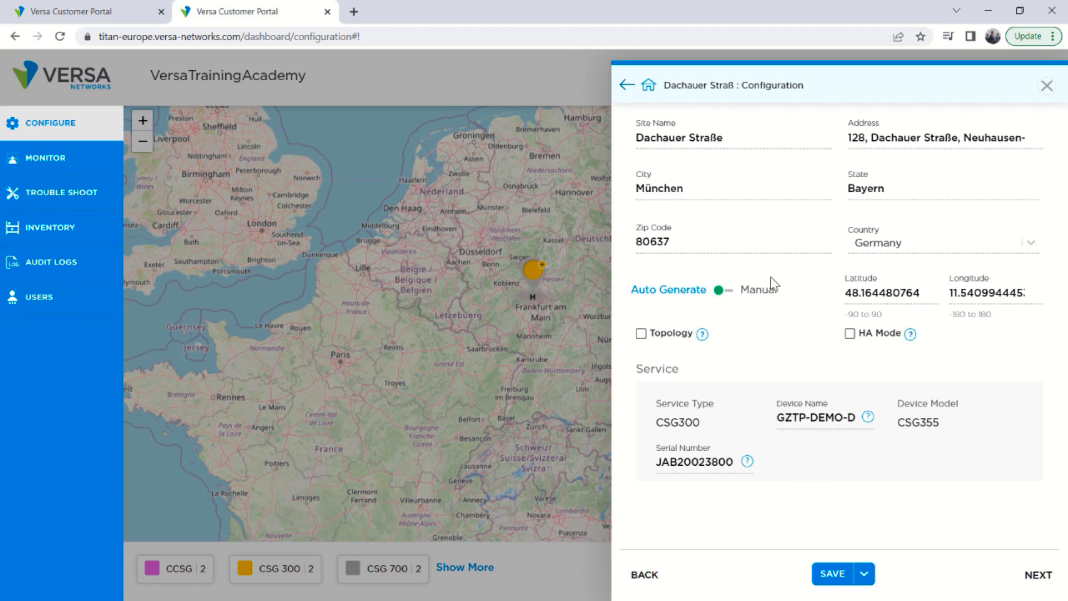
Rename the site as Munich.
{"action": "left_click_drag", "start_coordinate": [740, 137], "coordinate": [573, 146]}
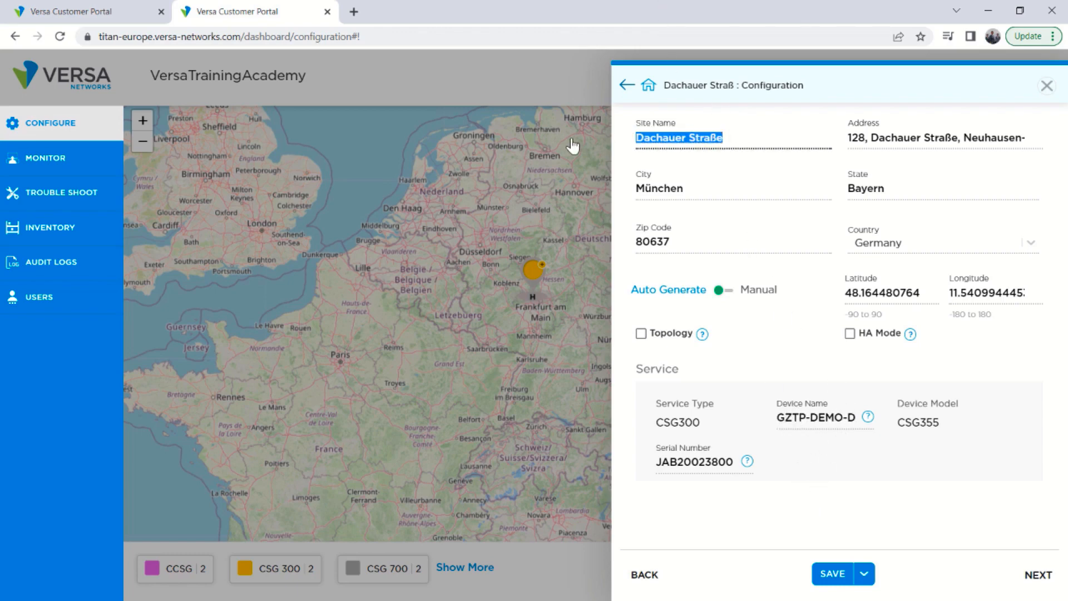
{"action": "type", "text": "Munich"}
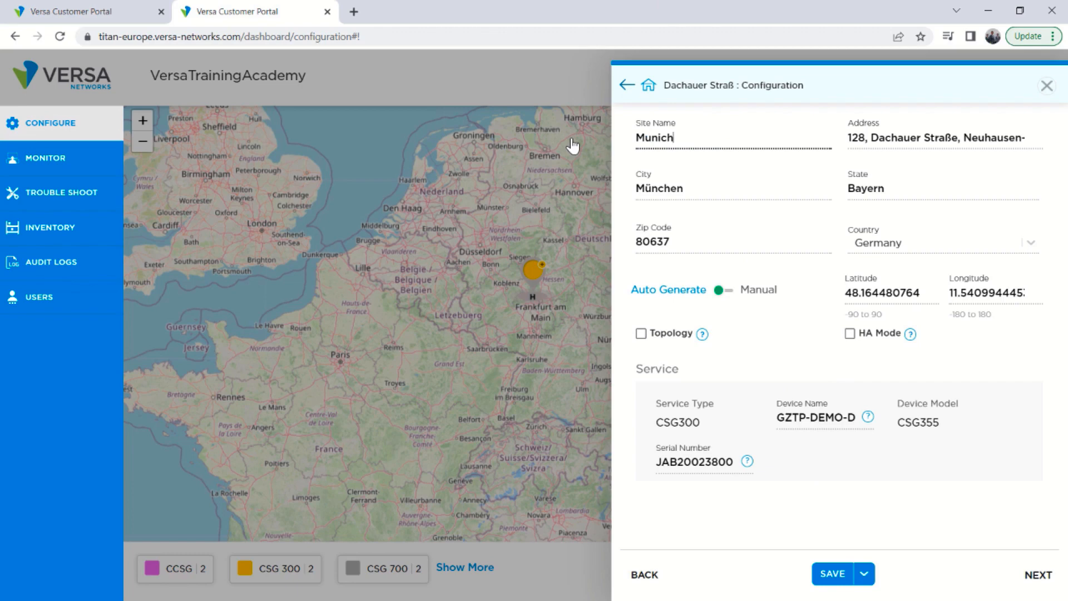
{"action": "left_click", "coordinate": [795, 369]}
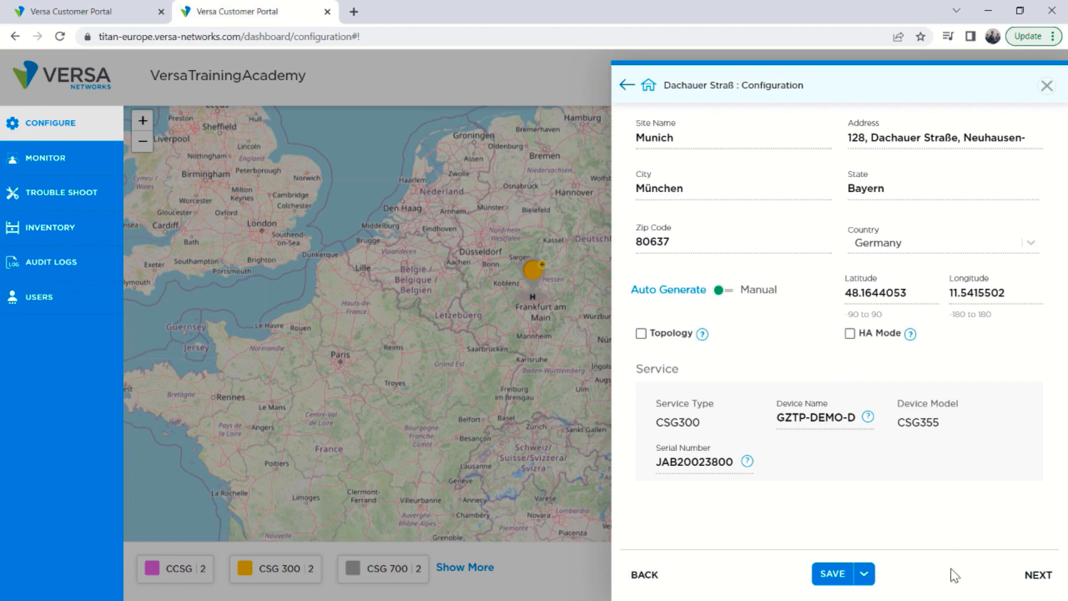
Deploy the site using the GZTP activation method.
{"action": "left_click", "coordinate": [864, 582]}
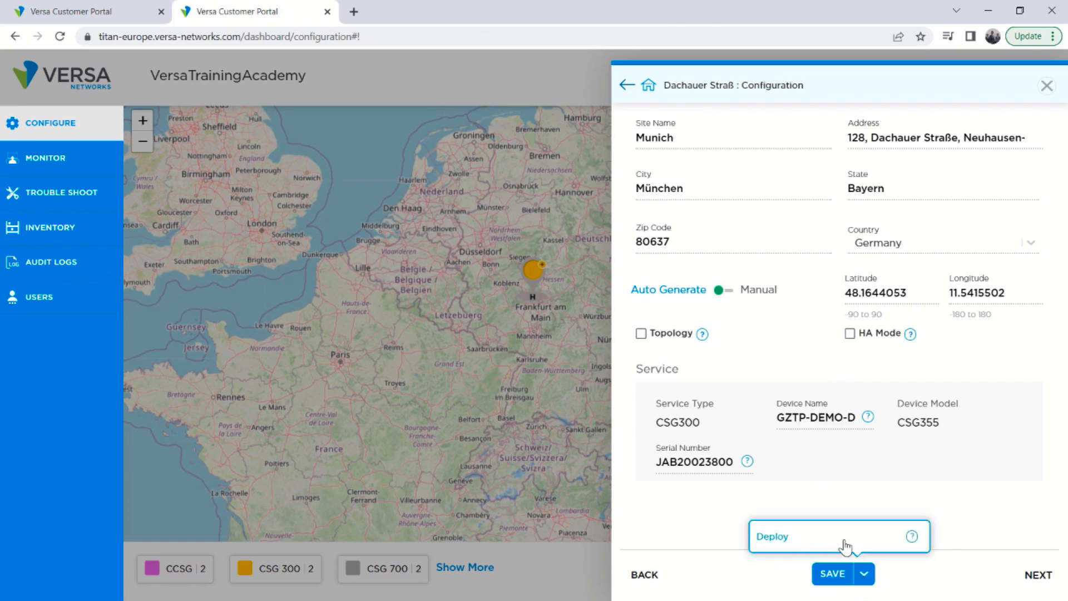
{"action": "left_click", "coordinate": [774, 537]}
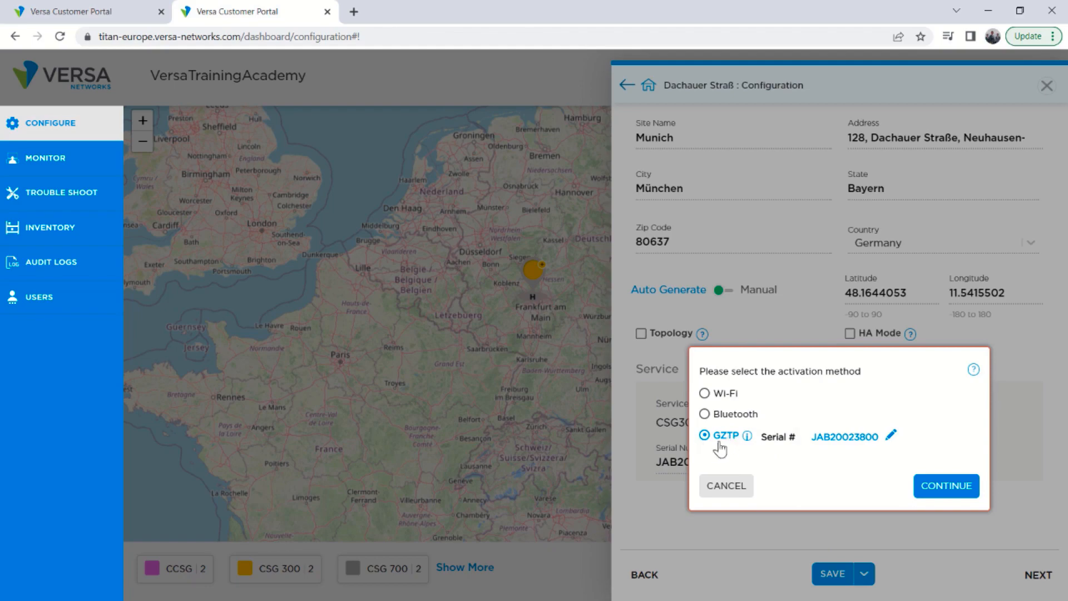
{"action": "left_click", "coordinate": [965, 493]}
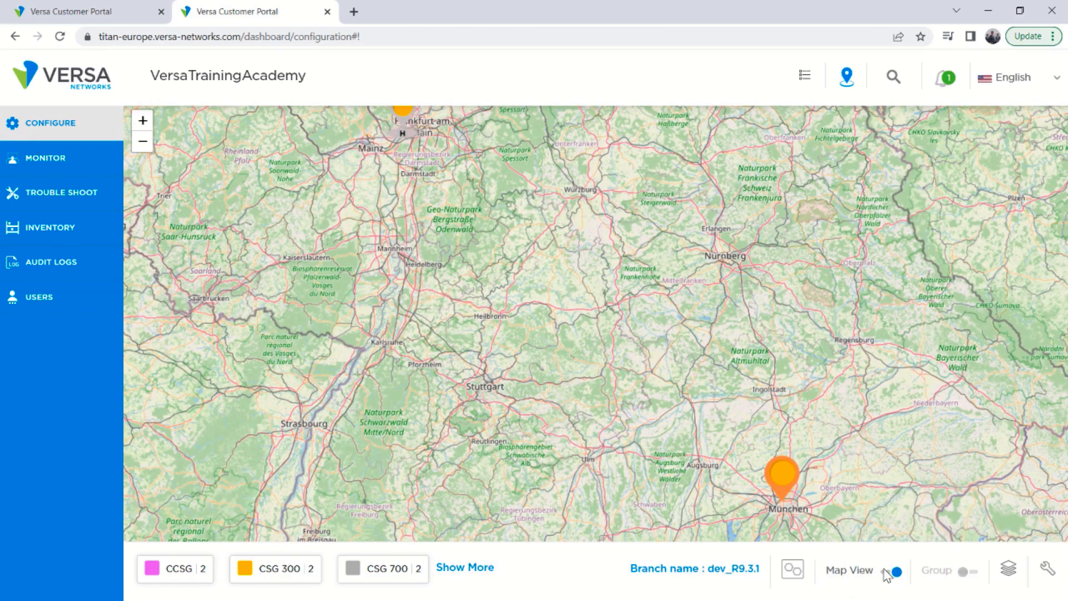
Switch off map view and examine the device deploy and site creation entries in the Tasks list.
{"action": "left_click", "coordinate": [888, 573]}
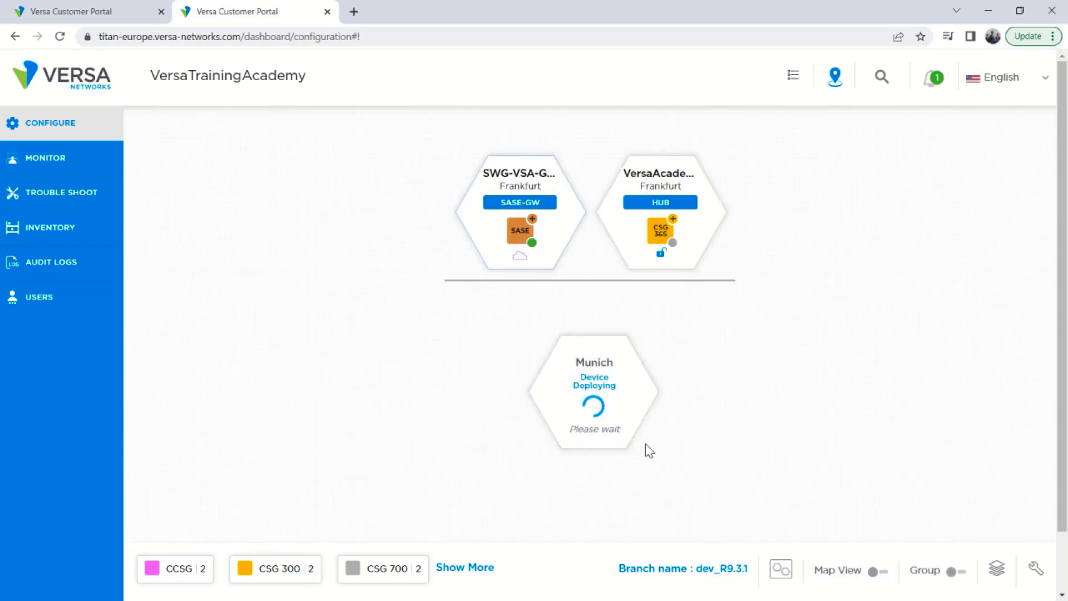
{"action": "left_click", "coordinate": [799, 84]}
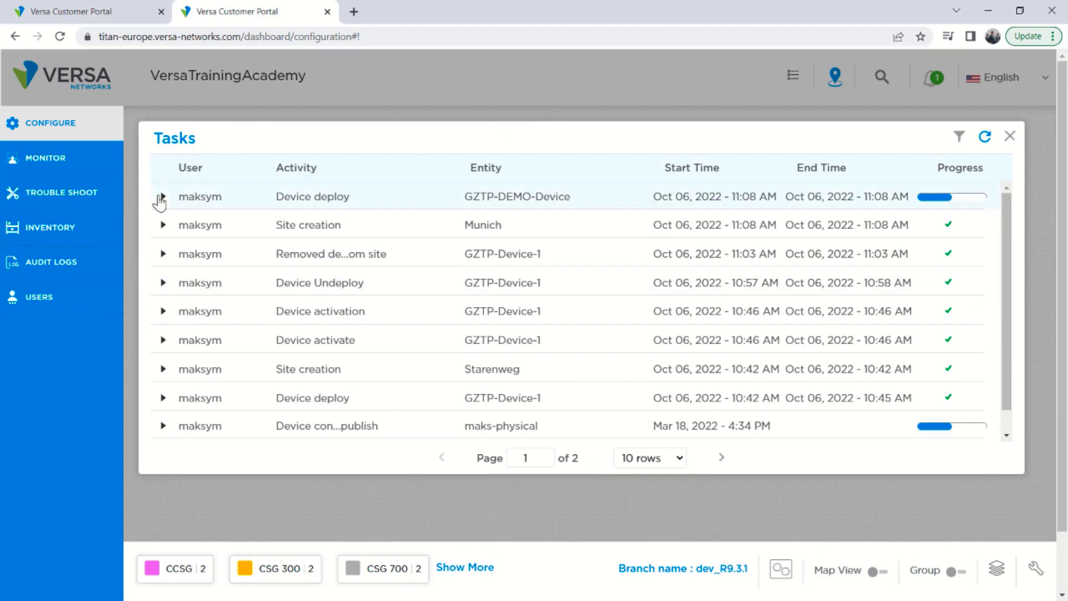
{"action": "left_click", "coordinate": [163, 197]}
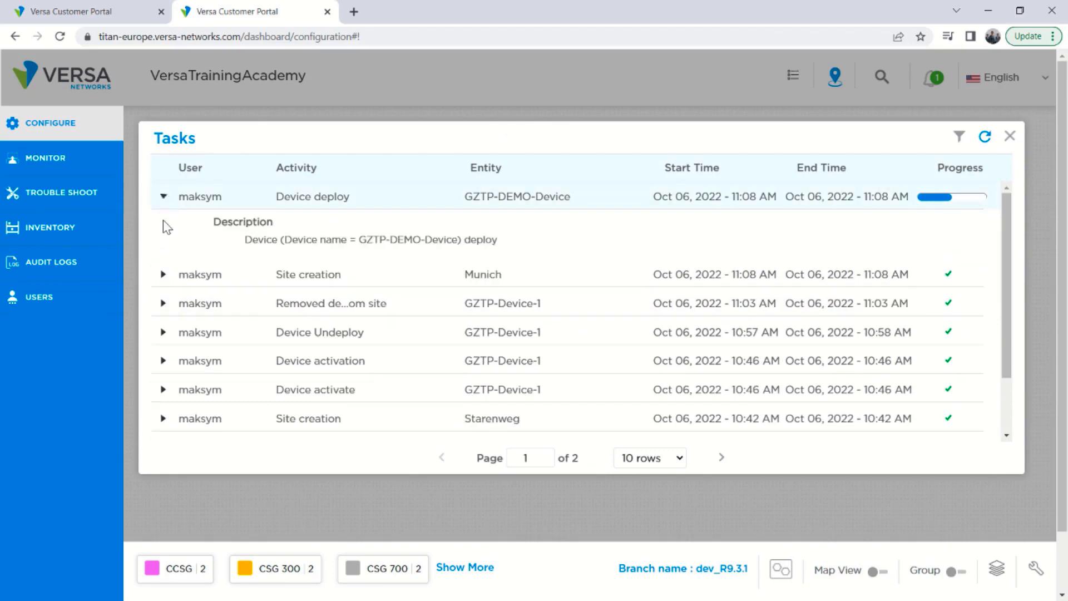
{"action": "left_click", "coordinate": [162, 275]}
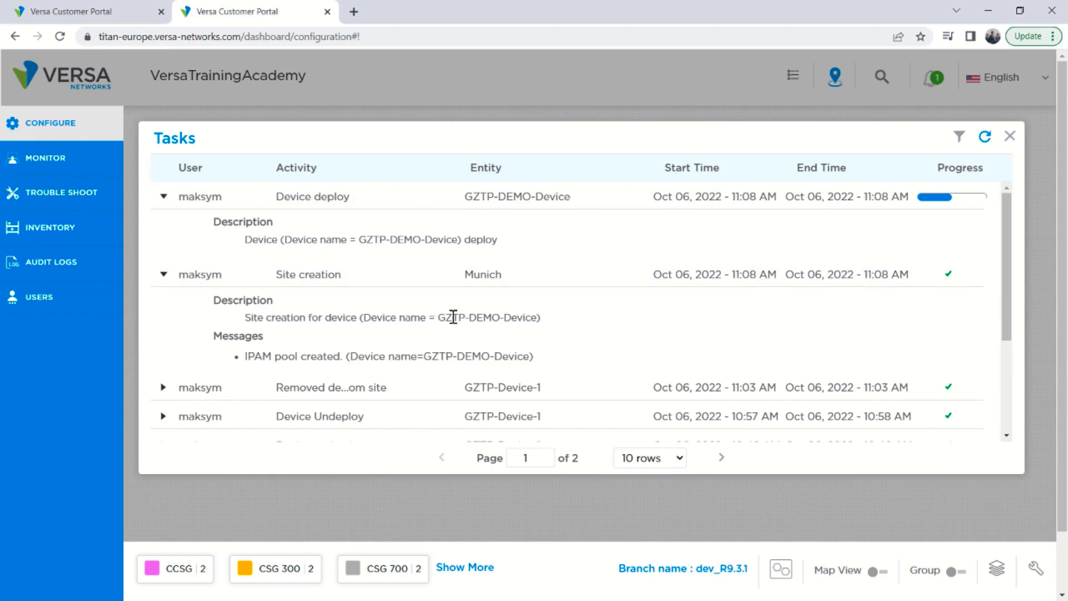
{"action": "left_click_drag", "start_coordinate": [435, 317], "coordinate": [534, 316]}
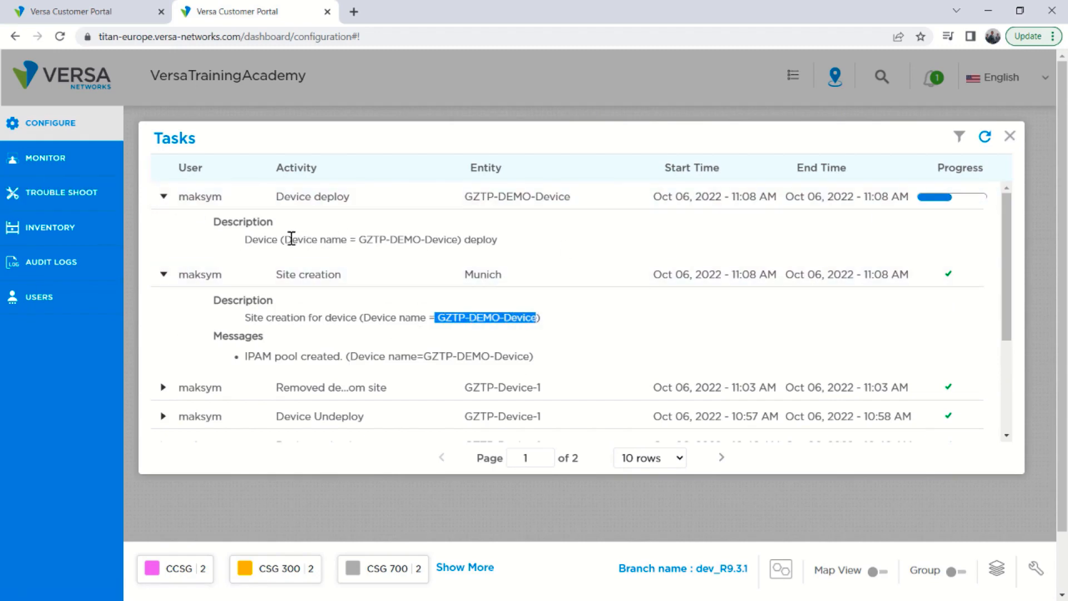
{"action": "left_click_drag", "start_coordinate": [292, 240], "coordinate": [500, 245]}
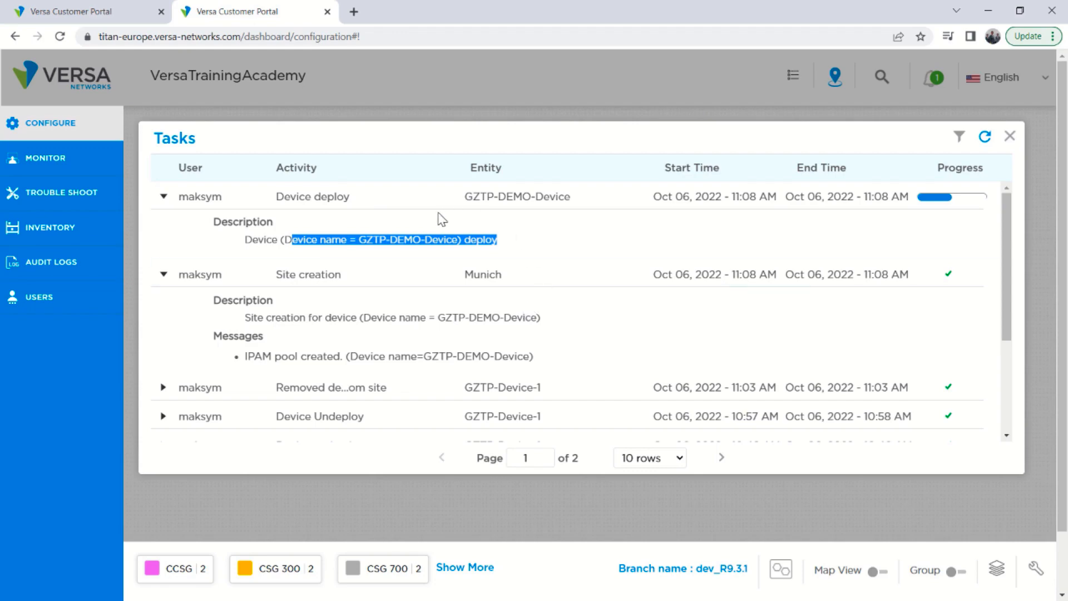
{"action": "left_click", "coordinate": [984, 139]}
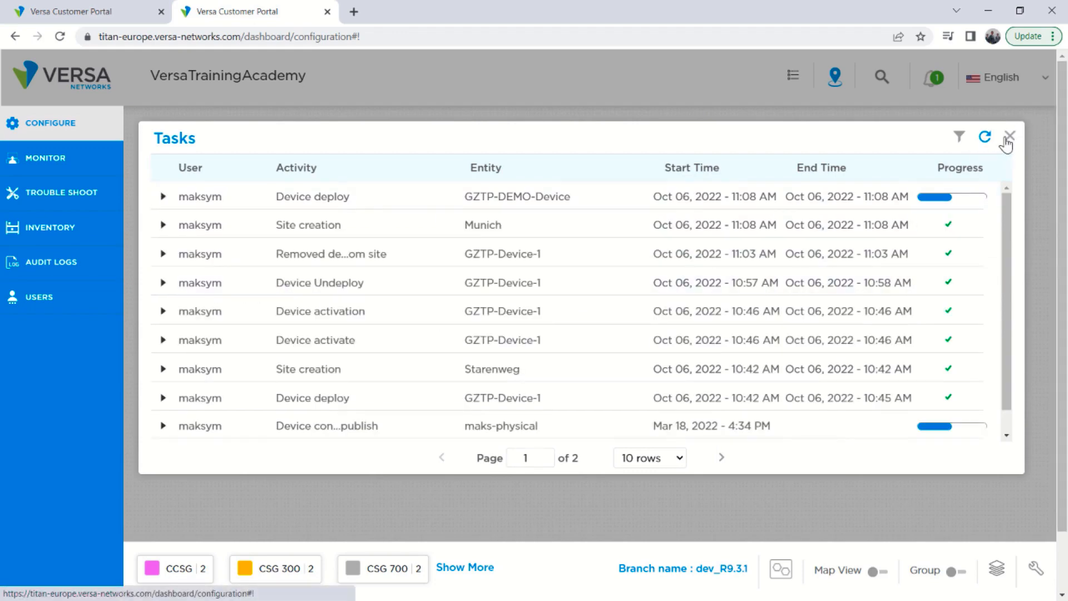
{"action": "left_click", "coordinate": [1010, 136]}
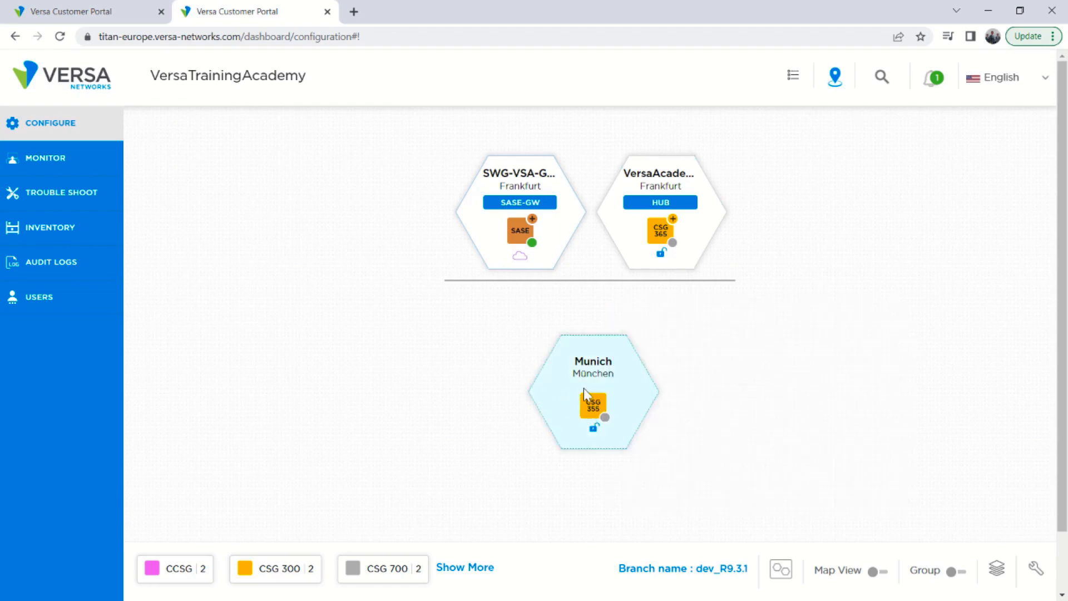
Reopen the Tasks list and examine the Device deploy task's details after refreshing.
{"action": "mouse_move", "coordinate": [592, 408]}
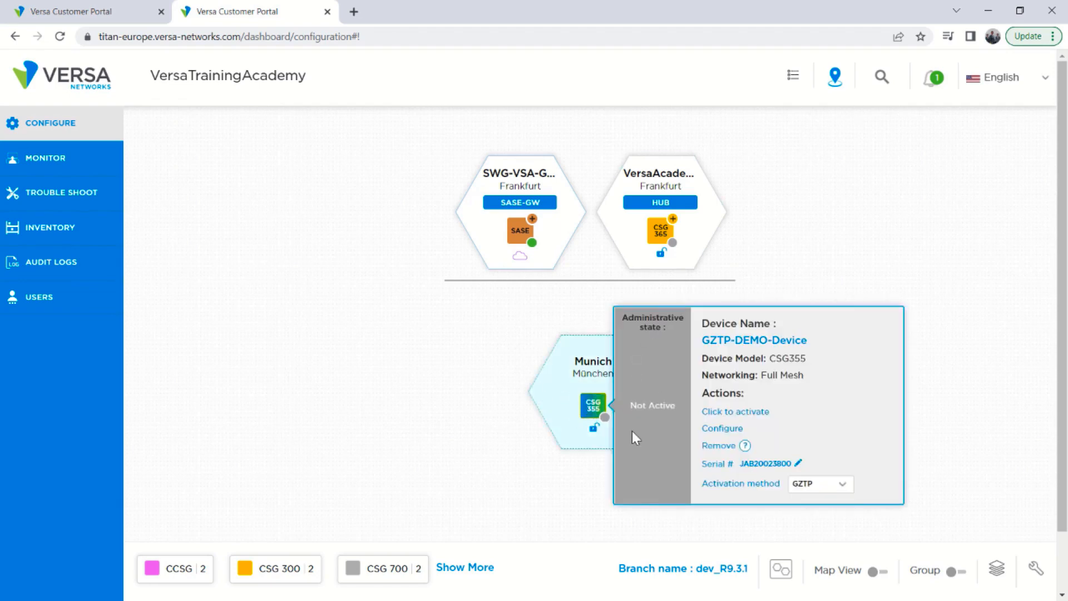
{"action": "left_click", "coordinate": [794, 77]}
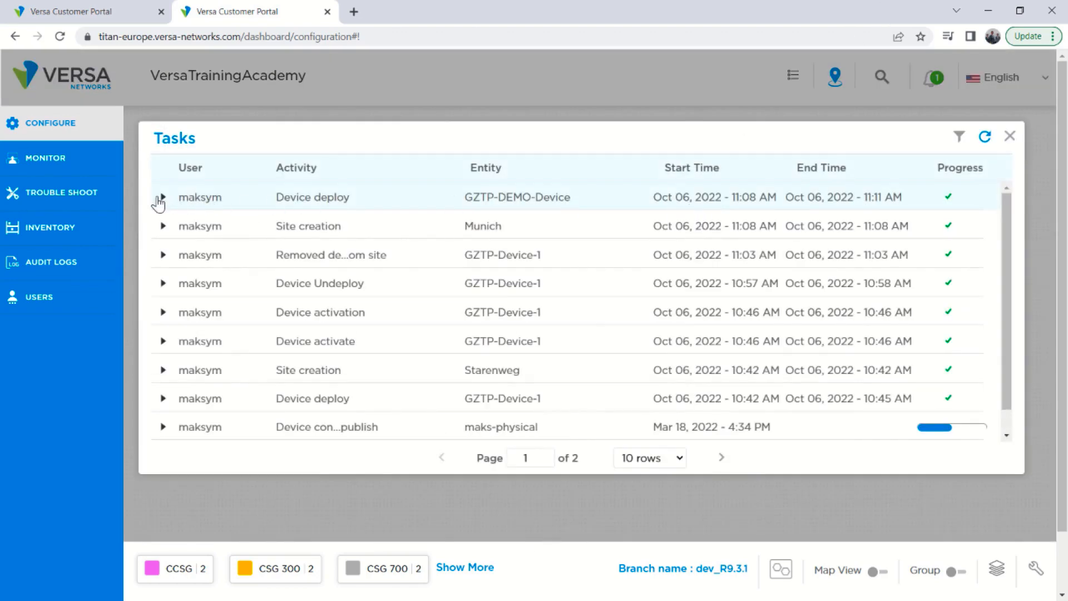
{"action": "left_click", "coordinate": [161, 199]}
{"action": "left_click_drag", "start_coordinate": [247, 239], "coordinate": [519, 247]}
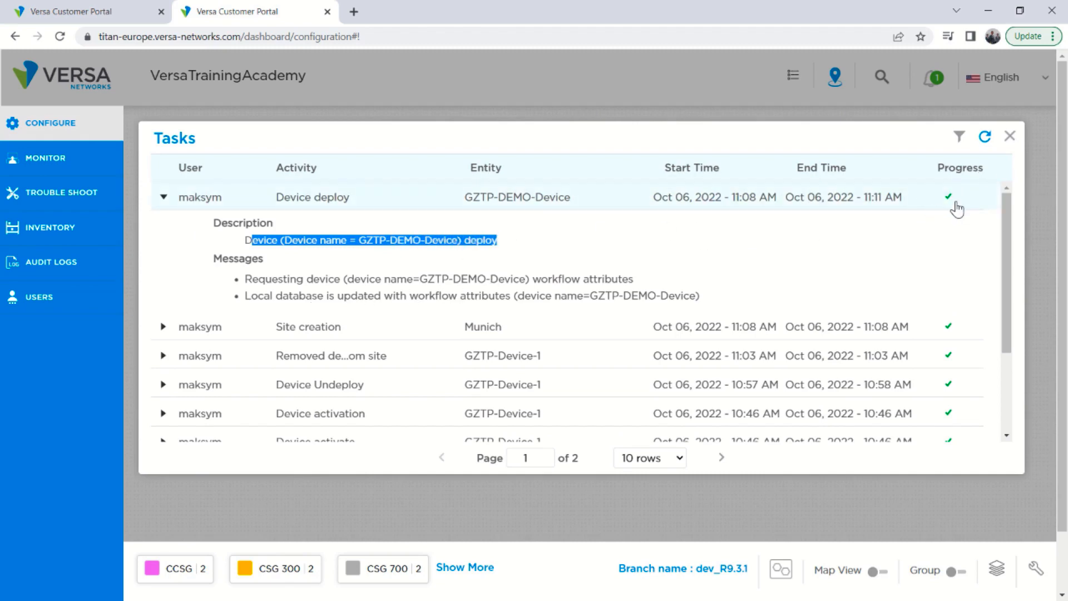
{"action": "left_click", "coordinate": [985, 137]}
{"action": "left_click", "coordinate": [1010, 136]}
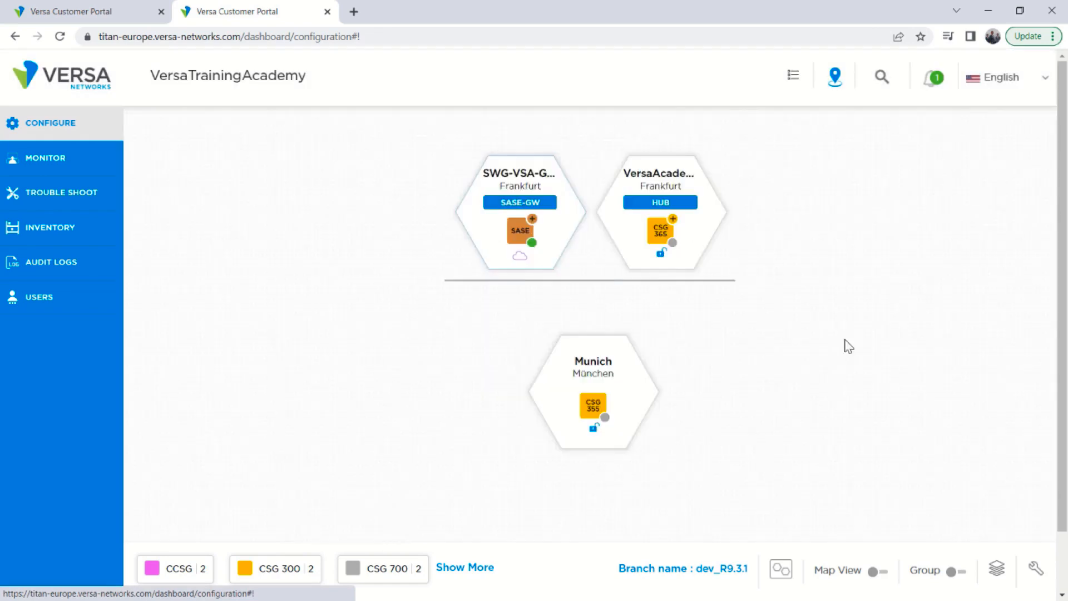
Open the configuration of the Munich site's device and advance to its network overview.
{"action": "mouse_move", "coordinate": [597, 426]}
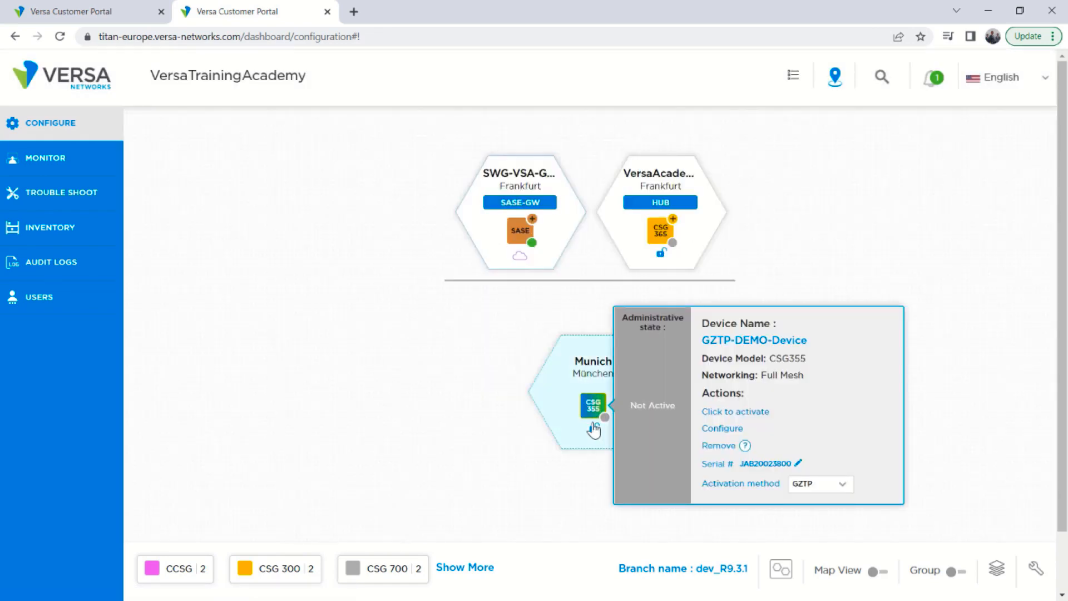
{"action": "left_click", "coordinate": [721, 428]}
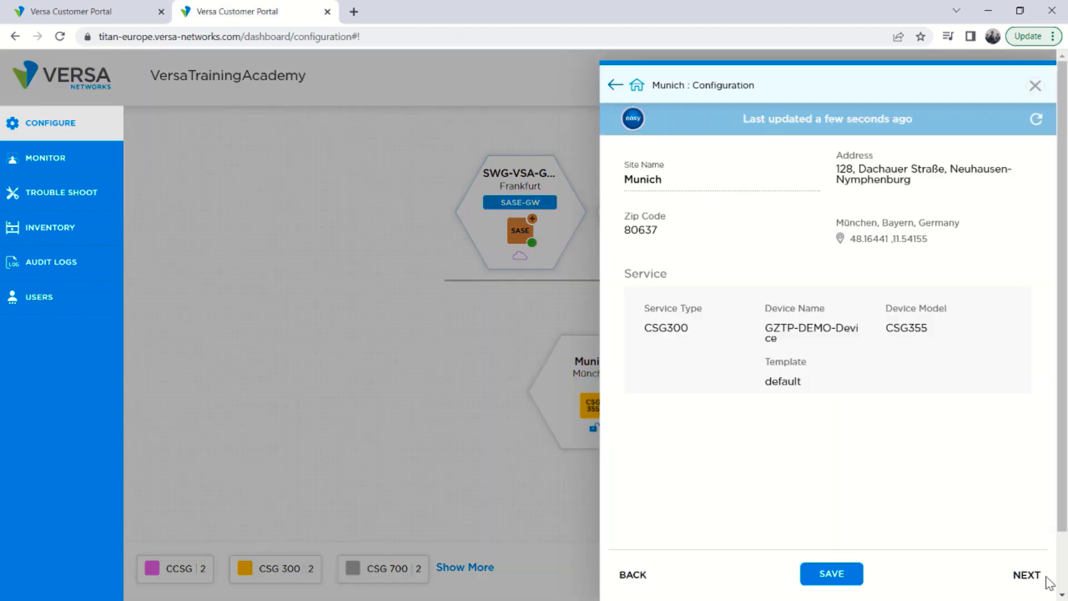
{"action": "left_click", "coordinate": [1027, 574]}
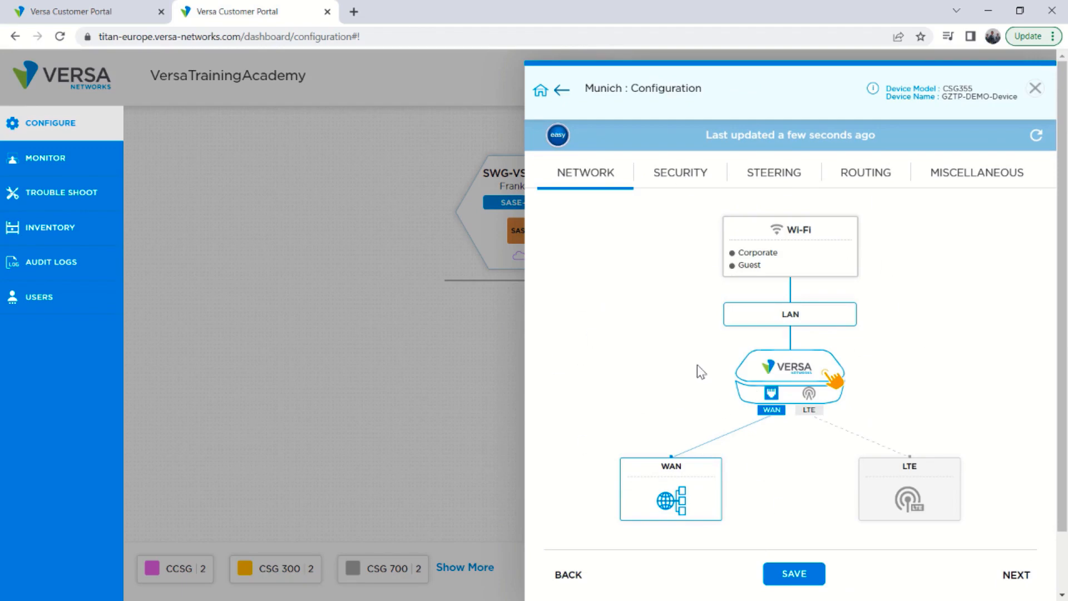
Browse the Security, Network and Steering configuration sections of the device.
{"action": "left_click", "coordinate": [680, 177]}
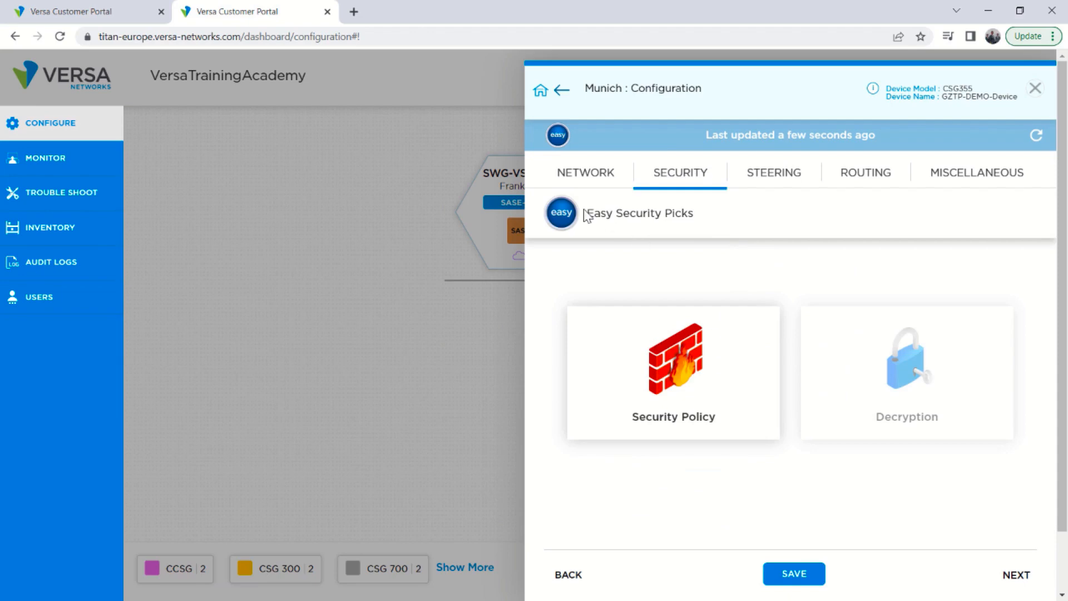
{"action": "left_click", "coordinate": [587, 177]}
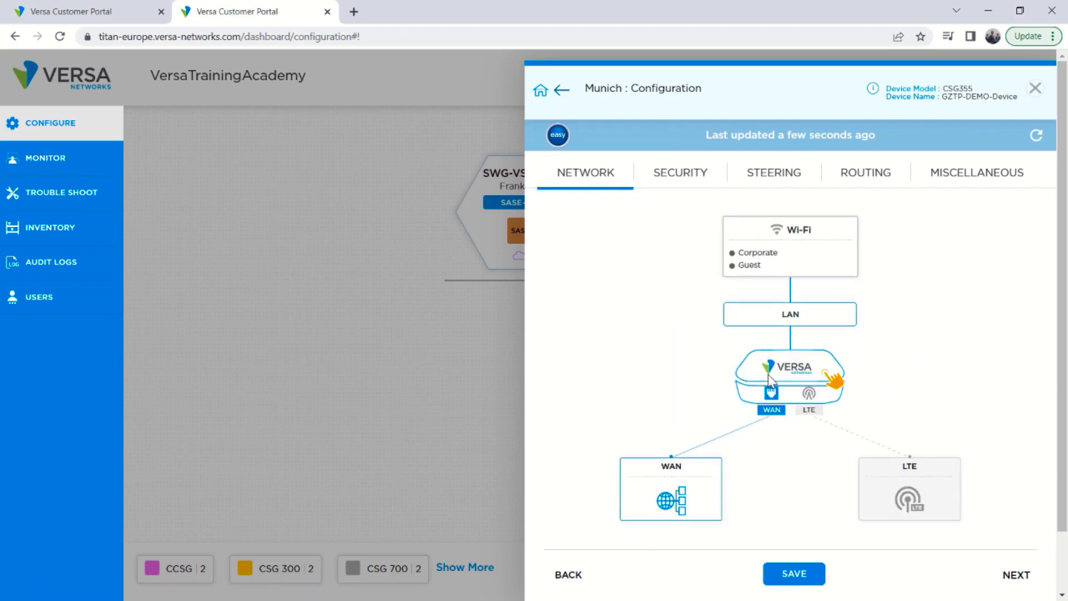
{"action": "left_click", "coordinate": [775, 177]}
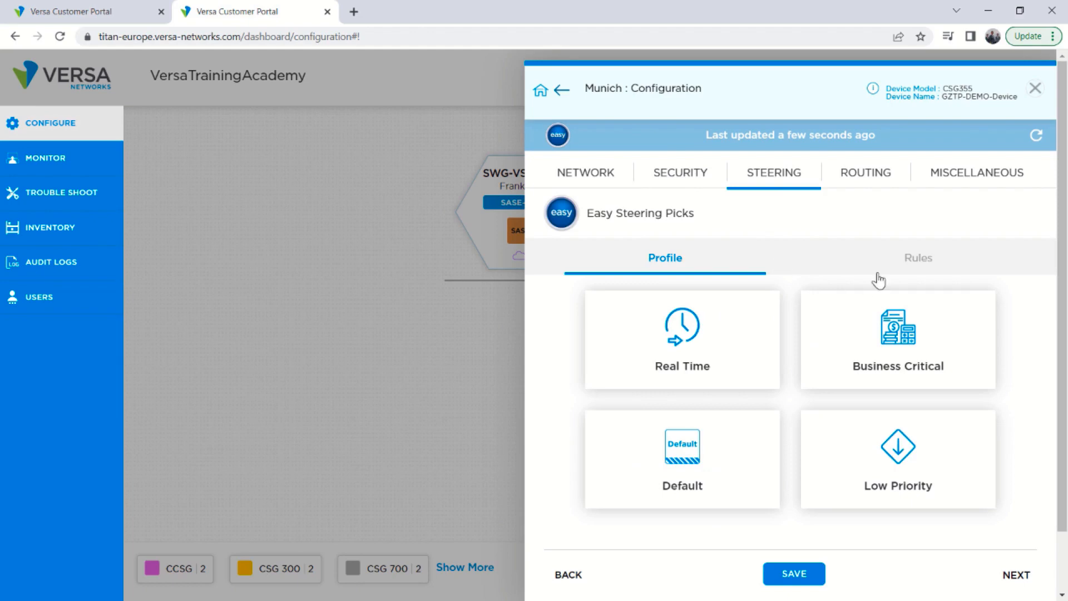
Browse the Routing and Miscellaneous configuration sections, then close the device configuration.
{"action": "left_click", "coordinate": [862, 178]}
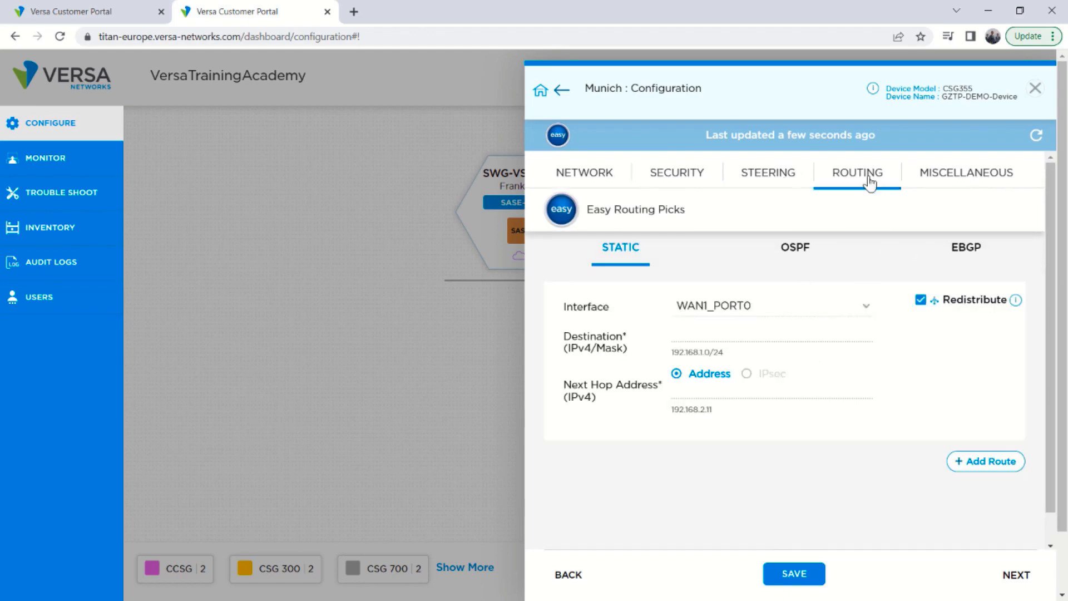
{"action": "left_click", "coordinate": [979, 177]}
{"action": "scroll", "coordinate": [809, 509], "scroll_direction": "down", "scroll_amount": 3}
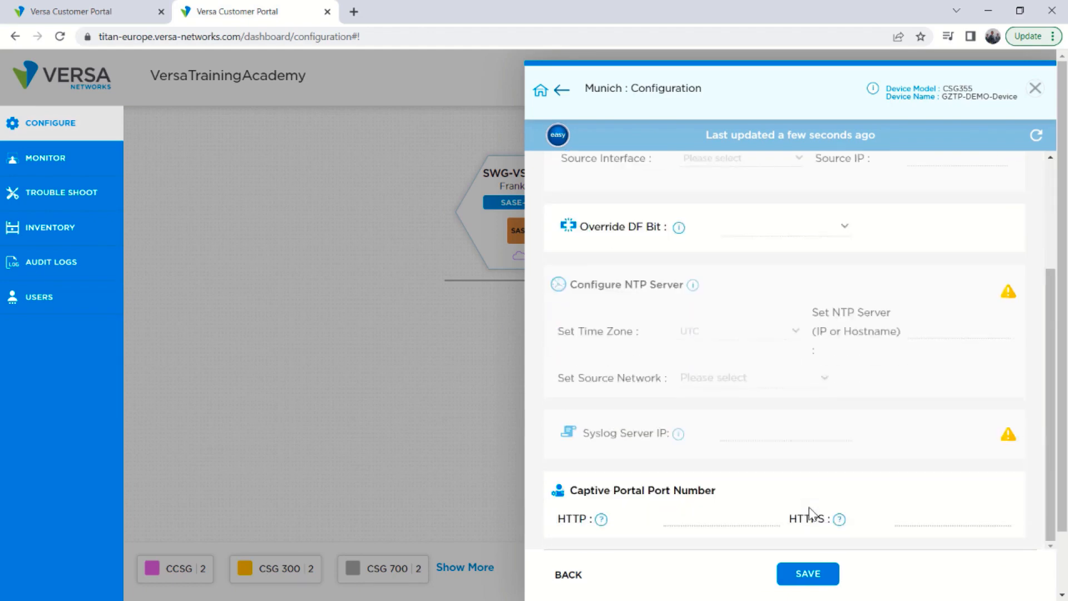
{"action": "scroll", "coordinate": [809, 512], "scroll_direction": "up", "scroll_amount": 3}
{"action": "left_click", "coordinate": [566, 177]}
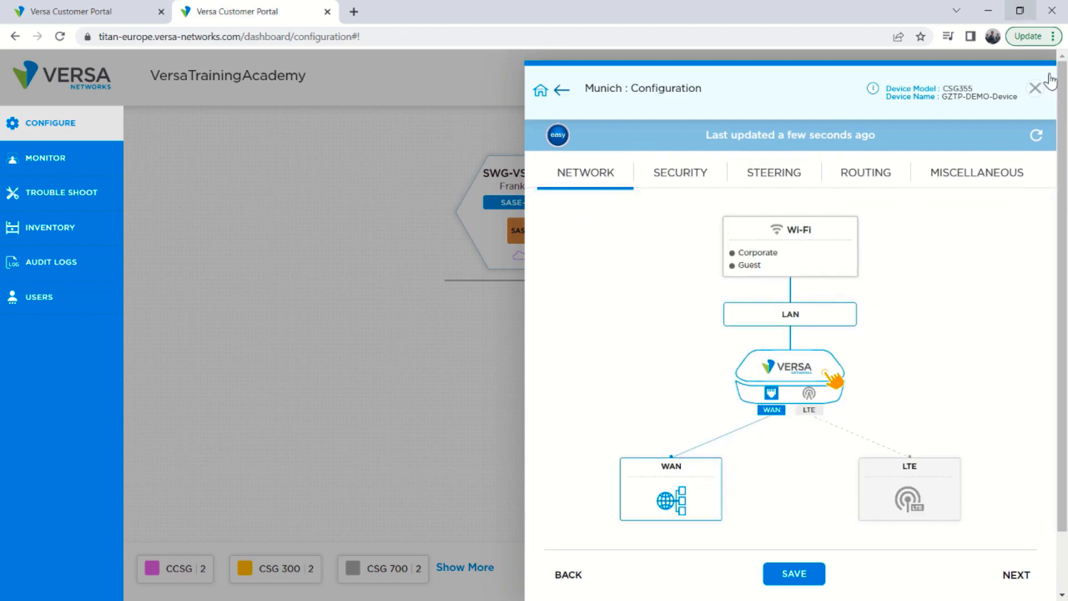
{"action": "left_click", "coordinate": [1035, 88]}
Activate the Munich site's device and examine the Device activation entry in the Tasks list.
{"action": "mouse_move", "coordinate": [593, 406]}
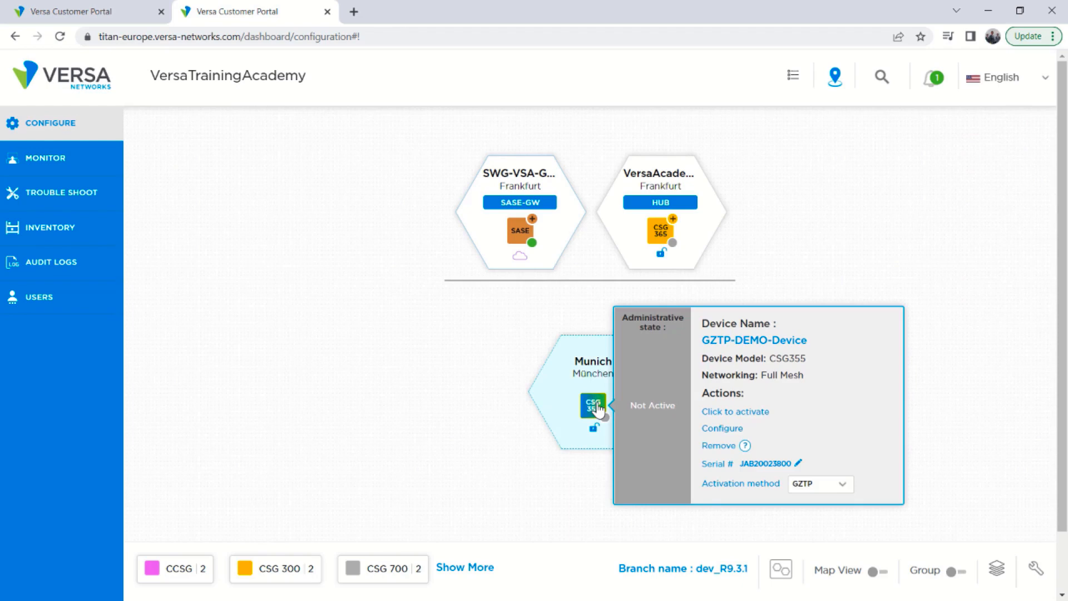
{"action": "left_click", "coordinate": [728, 413]}
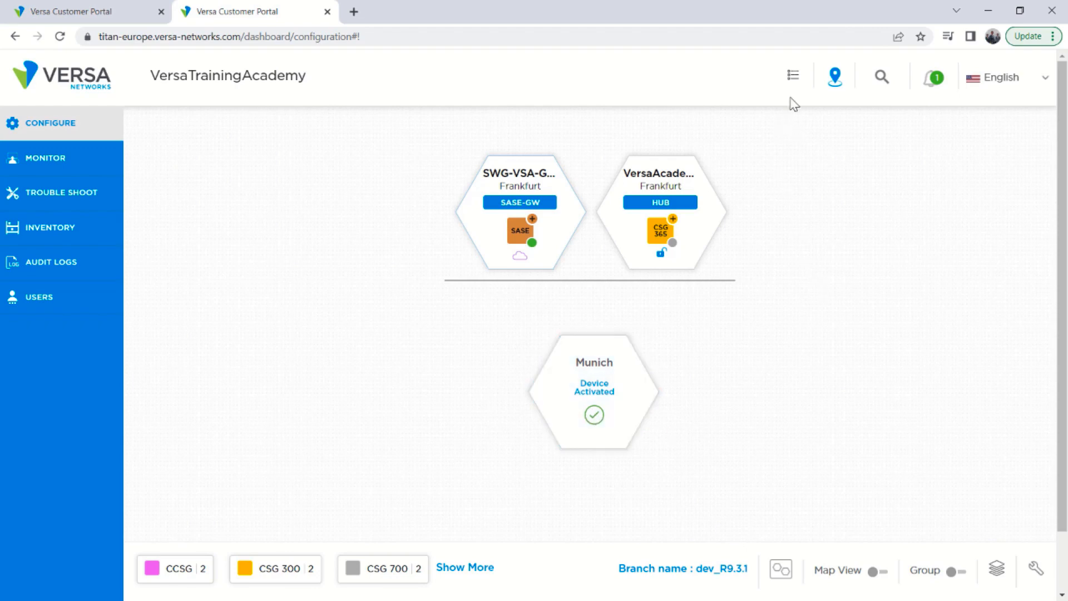
{"action": "left_click", "coordinate": [795, 78]}
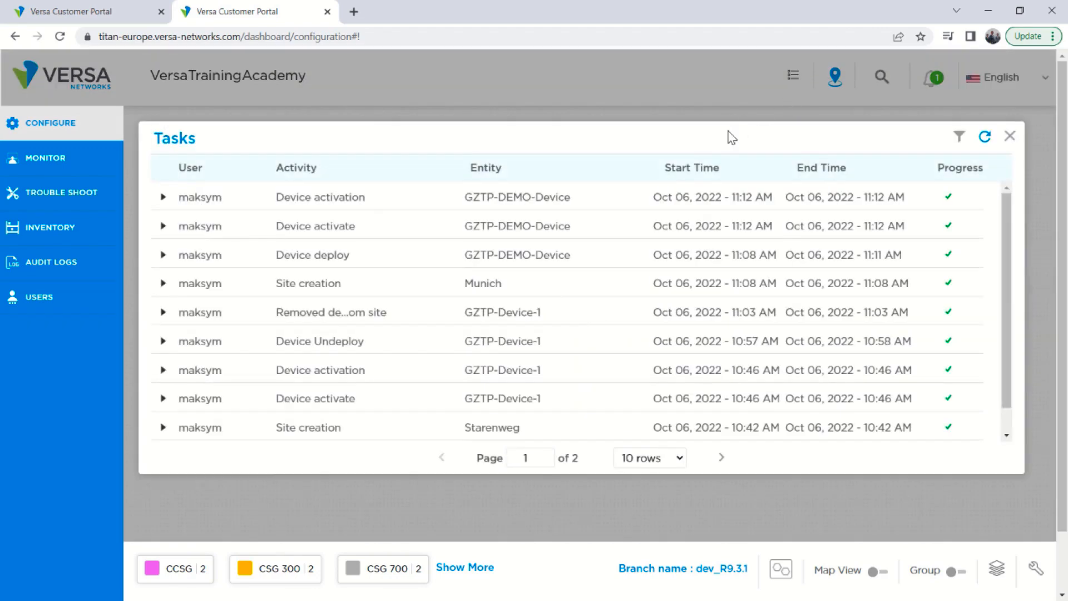
{"action": "left_click", "coordinate": [163, 197]}
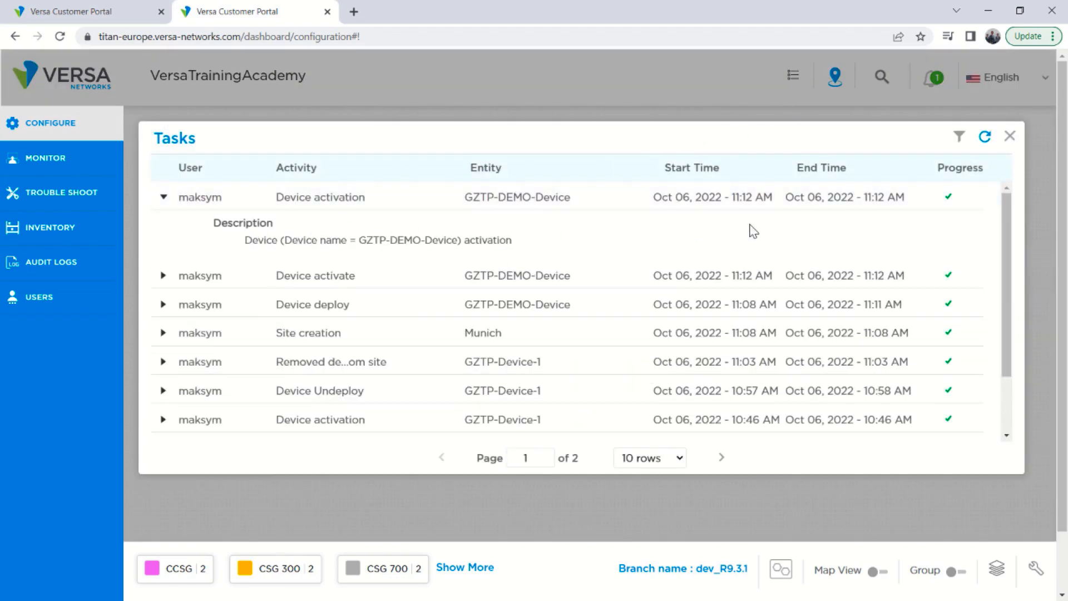
{"action": "left_click", "coordinate": [1010, 137]}
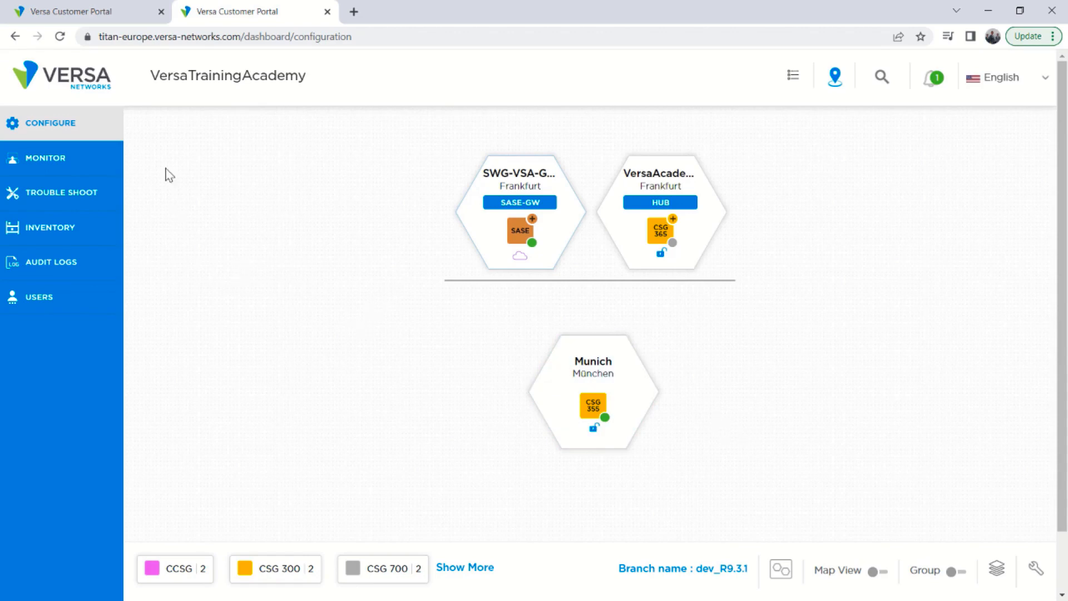
Open the Munich device's monitoring dashboard and inspect the status of its network interfaces.
{"action": "left_click", "coordinate": [34, 161]}
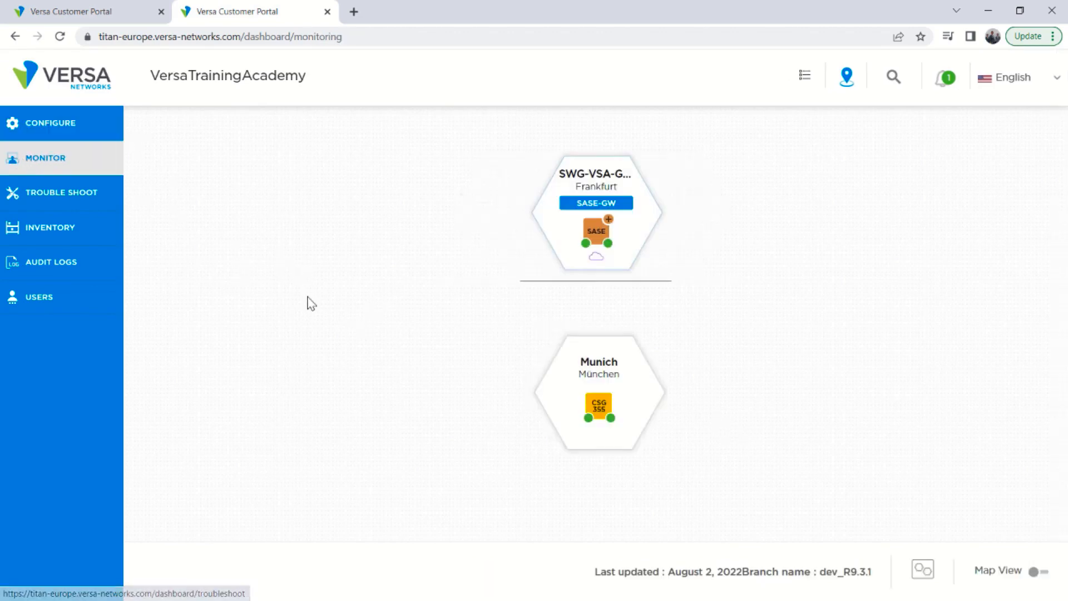
{"action": "mouse_move", "coordinate": [599, 405]}
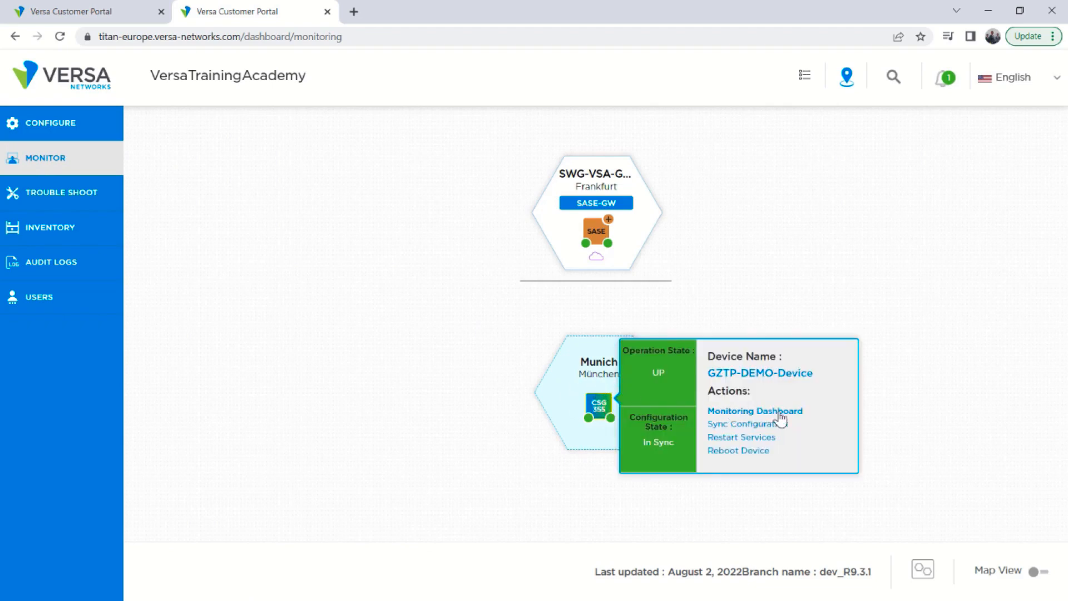
{"action": "left_click", "coordinate": [723, 411]}
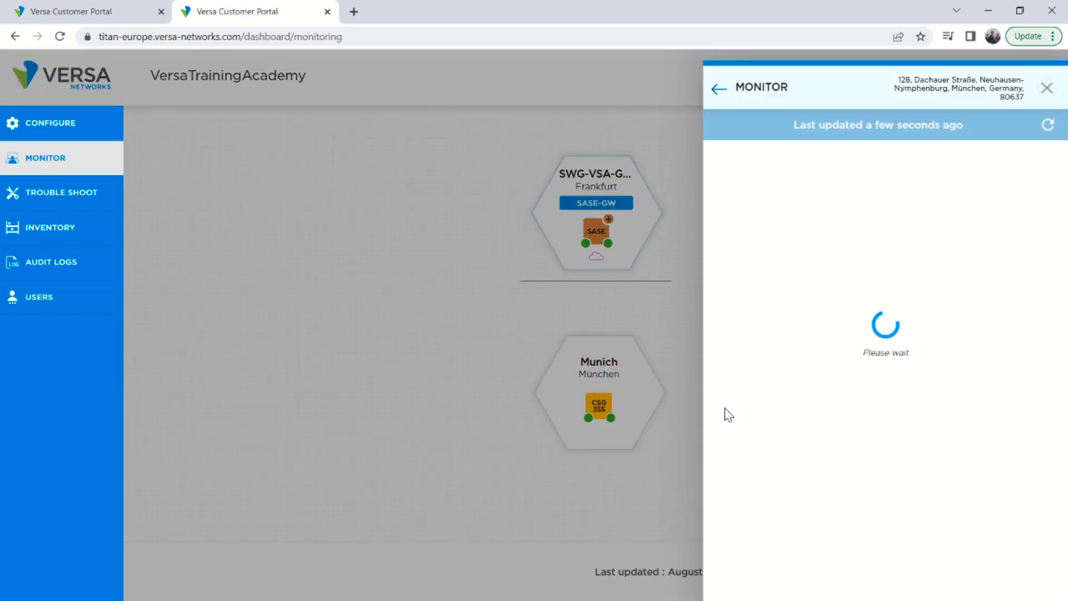
{"action": "left_click_drag", "start_coordinate": [844, 275], "coordinate": [951, 278]}
{"action": "left_click", "coordinate": [825, 344]}
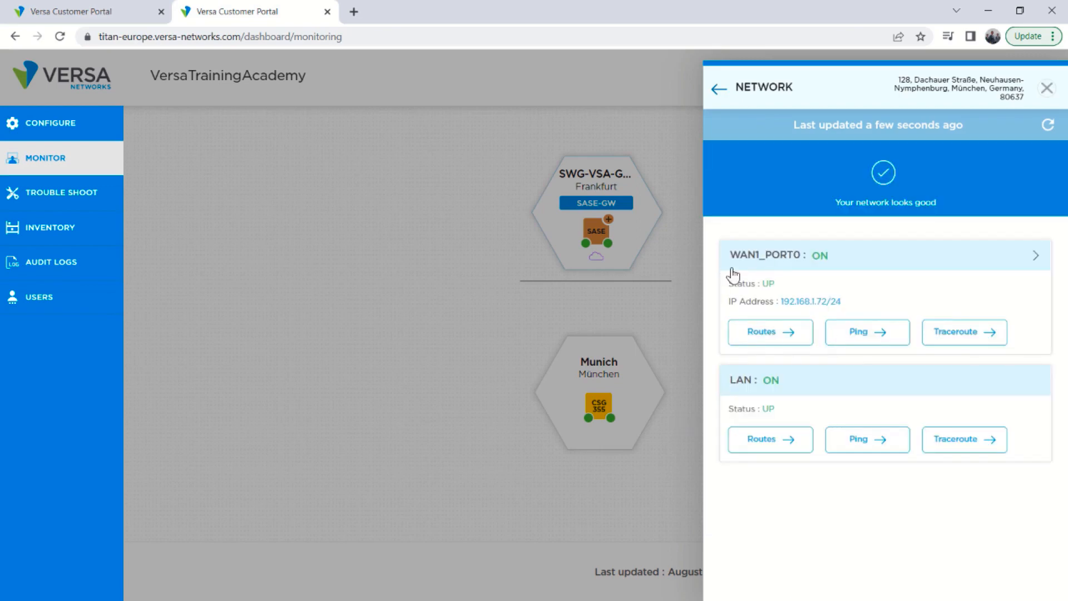
{"action": "left_click", "coordinate": [1046, 88]}
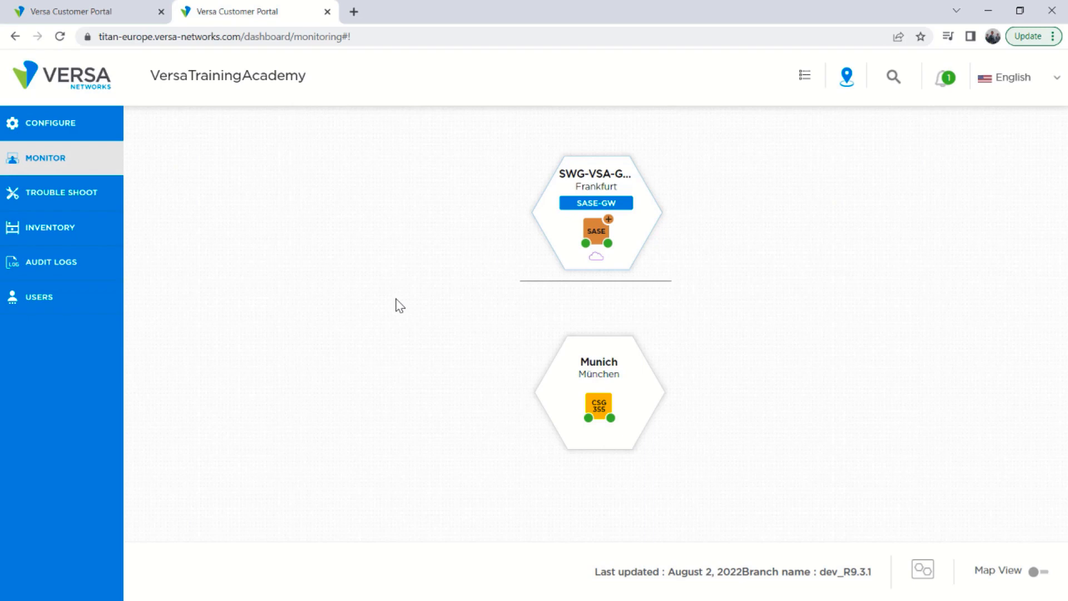
Place the CSG 700 Advanced Security package onto München on the map to create a new site.
{"action": "left_click", "coordinate": [37, 130]}
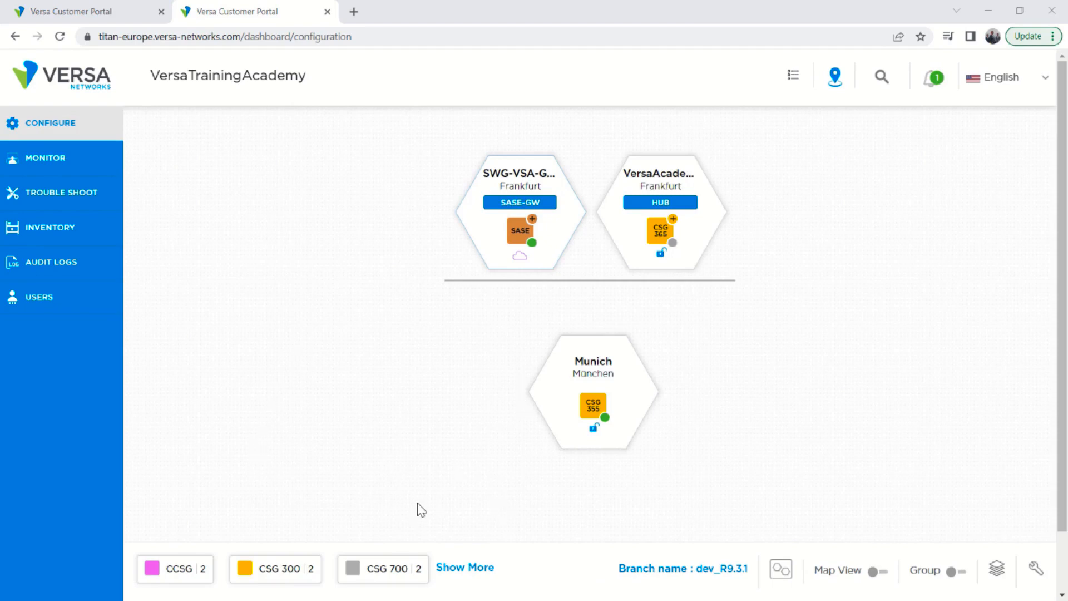
{"action": "left_click", "coordinate": [392, 574]}
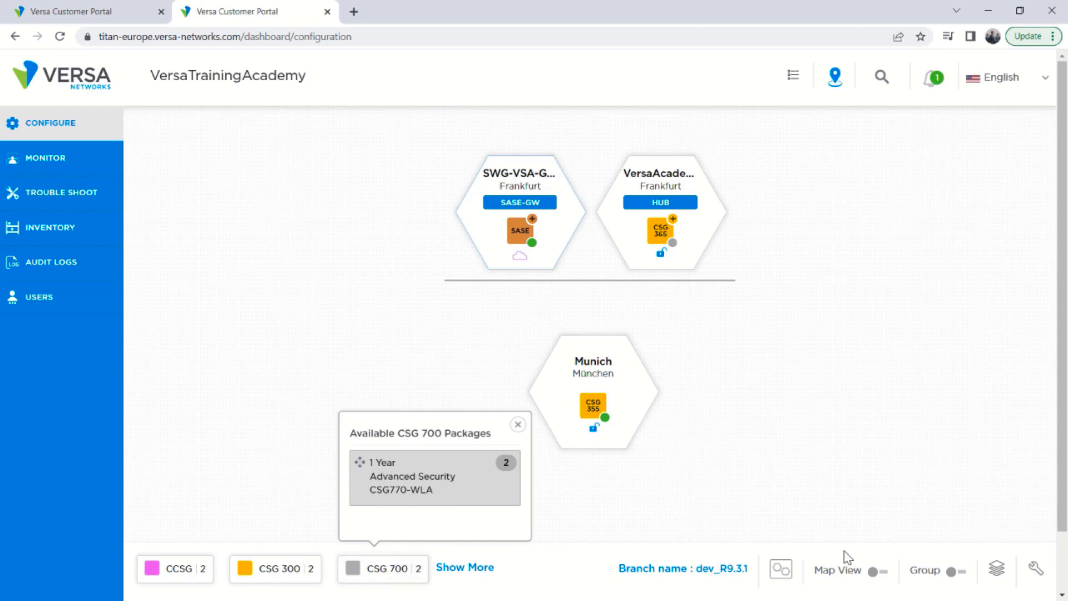
{"action": "left_click", "coordinate": [880, 573]}
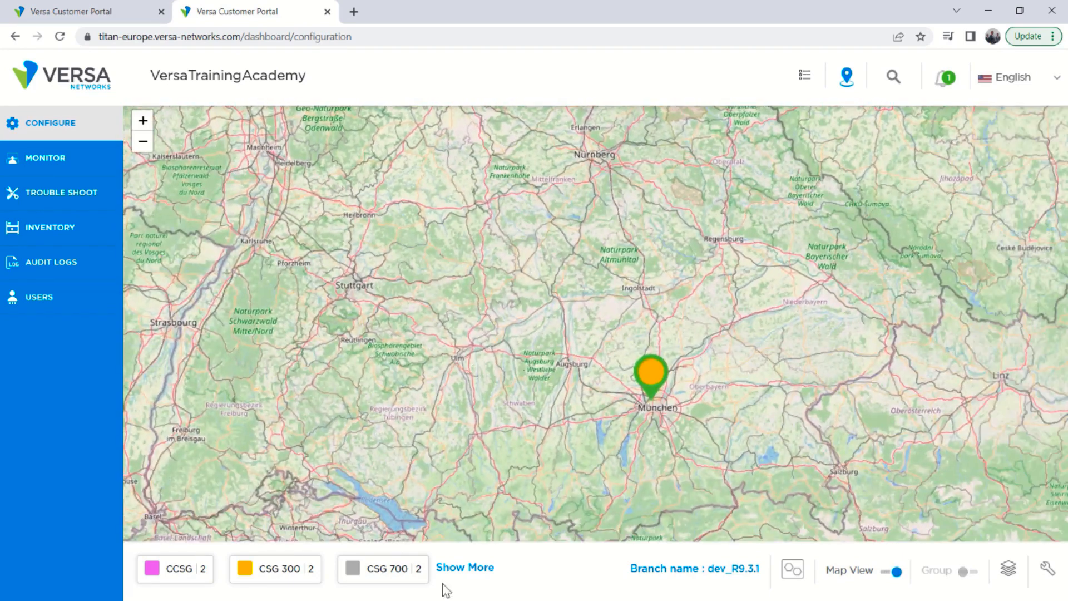
{"action": "mouse_move", "coordinate": [389, 573]}
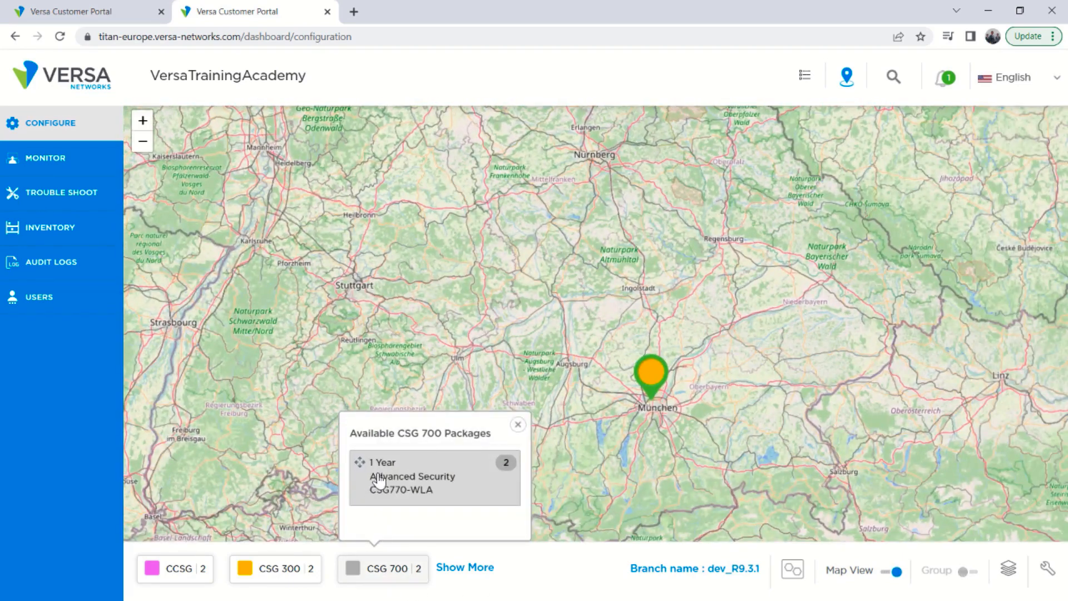
{"action": "left_click_drag", "start_coordinate": [377, 483], "coordinate": [663, 410]}
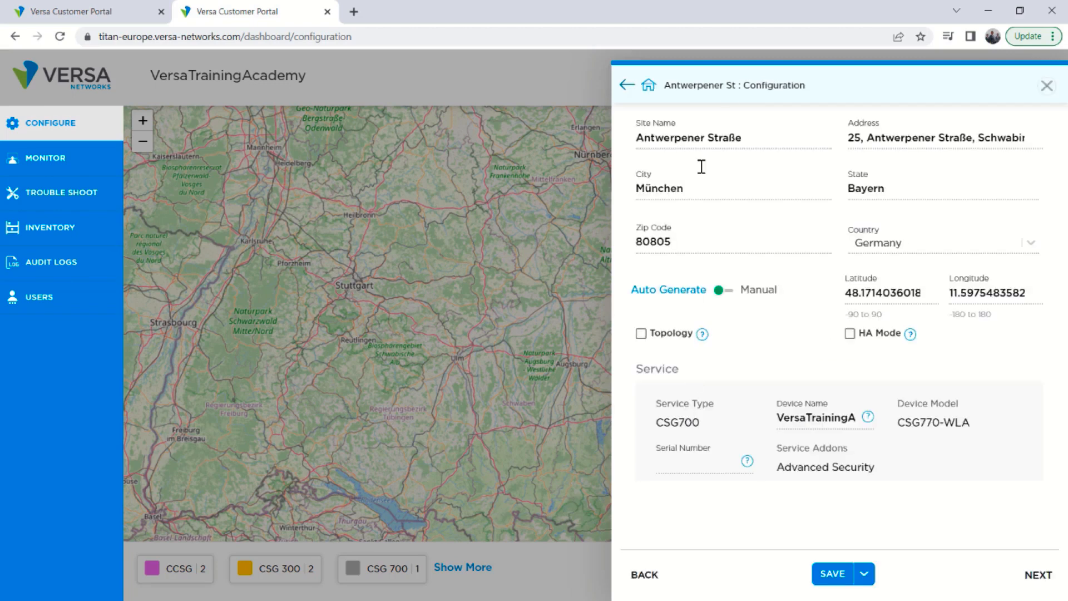
Name the new site Munich-2 and paste the device's serial number.
{"action": "left_click_drag", "start_coordinate": [762, 139], "coordinate": [597, 149]}
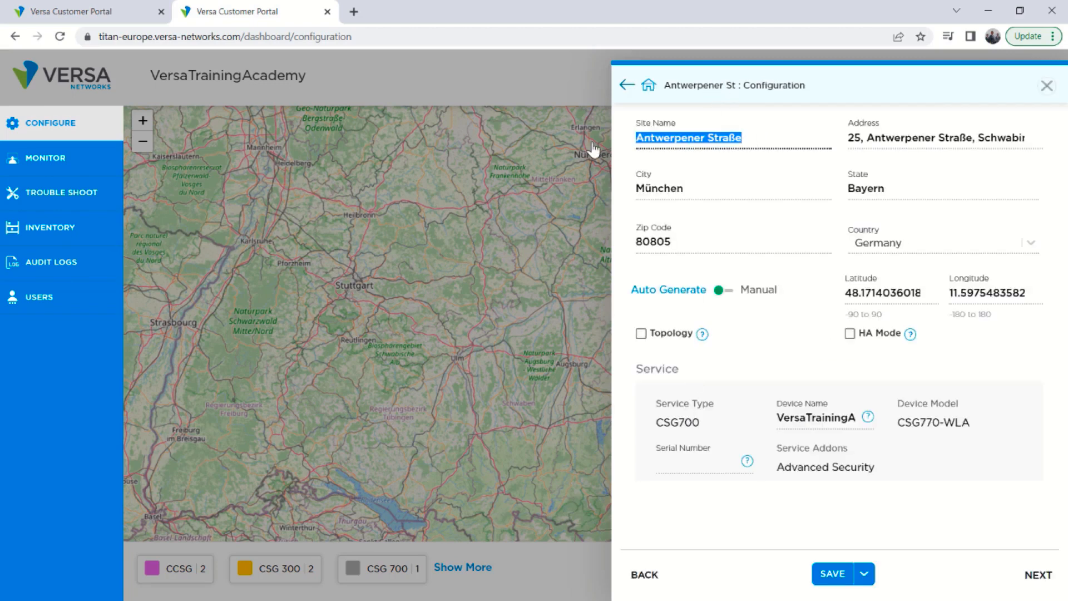
{"action": "type", "text": "Munich-2"}
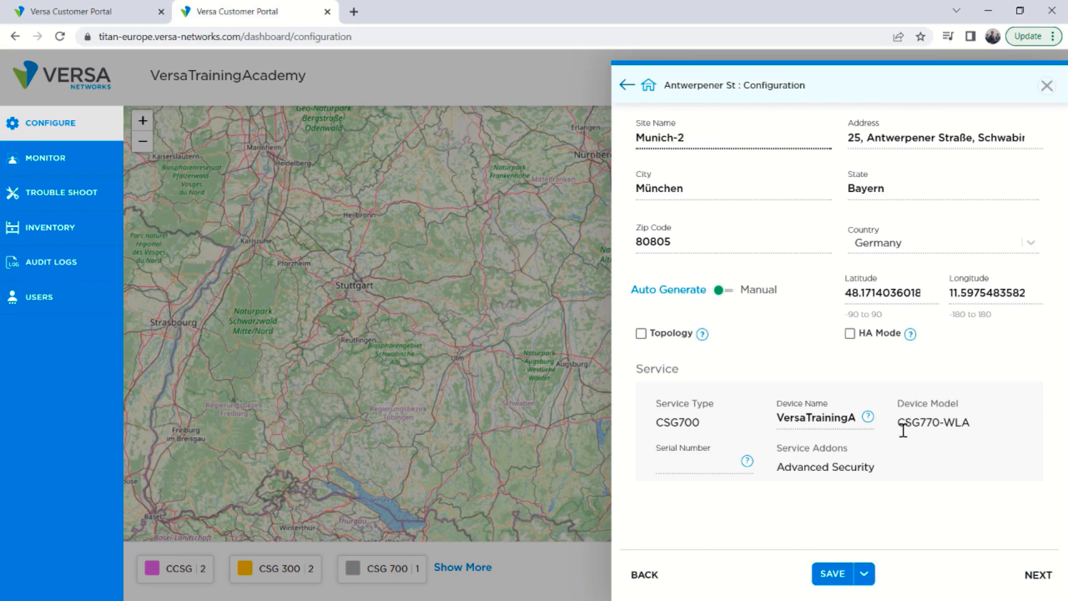
{"action": "left_click", "coordinate": [665, 461]}
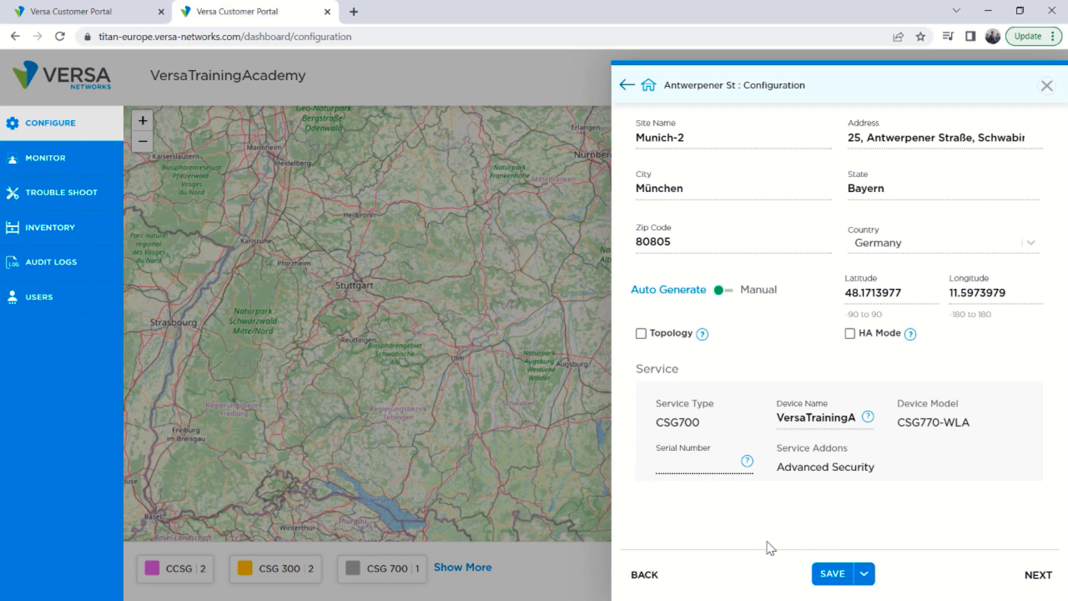
{"action": "left_click", "coordinate": [673, 468]}
{"action": "key", "text": "ctrl+v"}
Rename the device as URL-DEMO-Device.
{"action": "left_click_drag", "start_coordinate": [780, 418], "coordinate": [925, 422]}
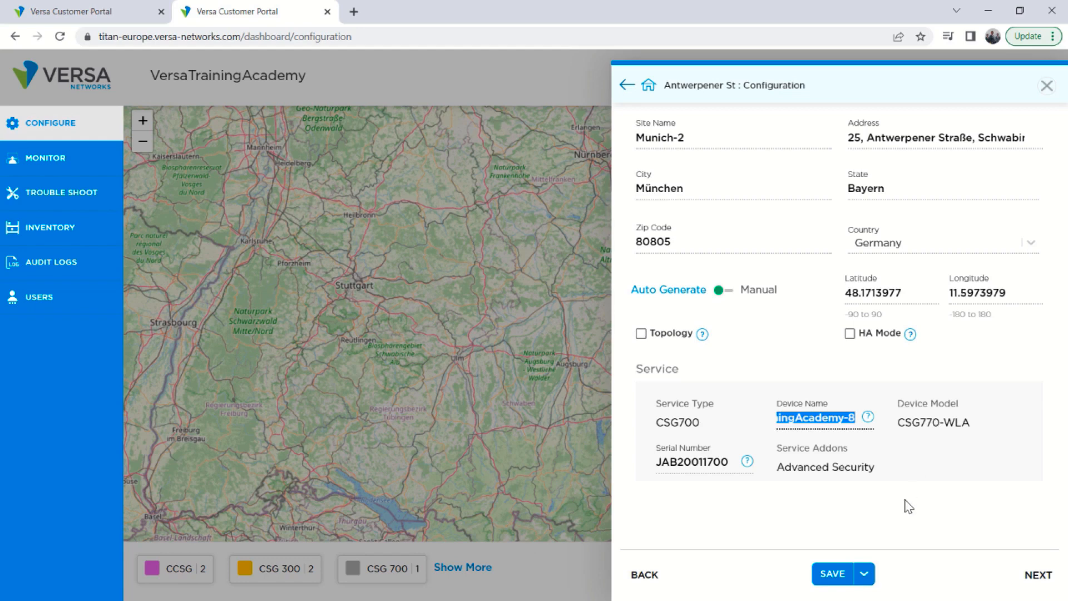
{"action": "type", "text": "URL-DE"}
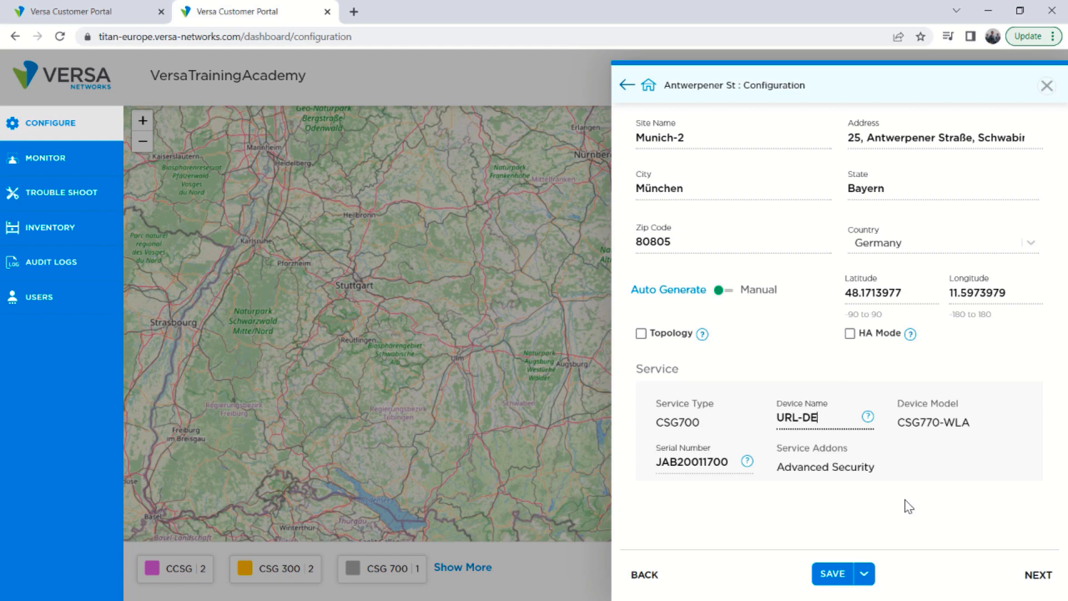
{"action": "type", "text": "MO-Device"}
Deploy the site using the Wi-Fi activation method.
{"action": "left_click", "coordinate": [864, 574]}
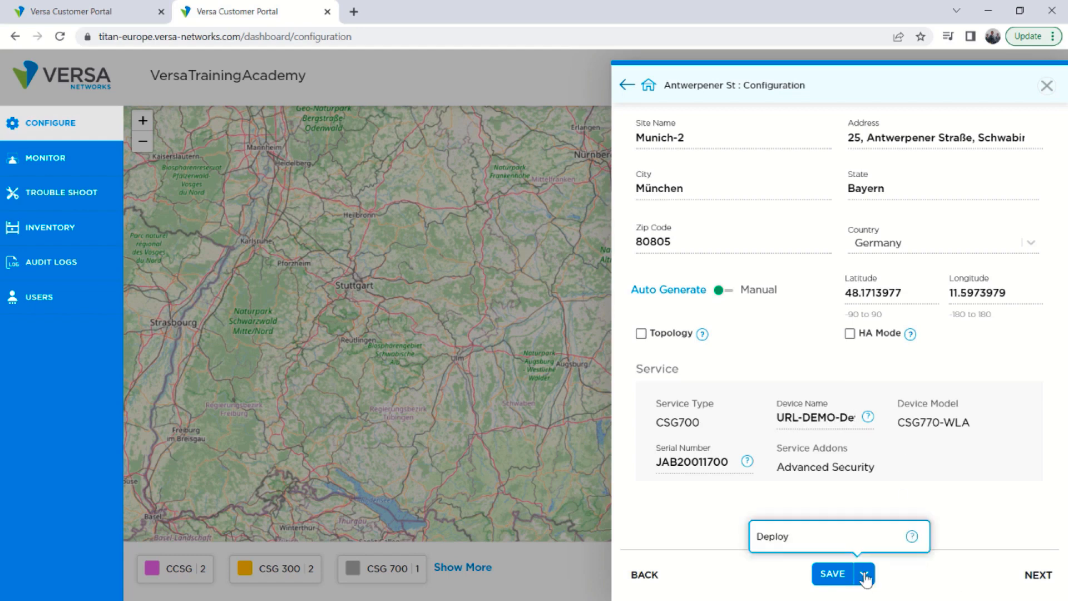
{"action": "left_click", "coordinate": [779, 545]}
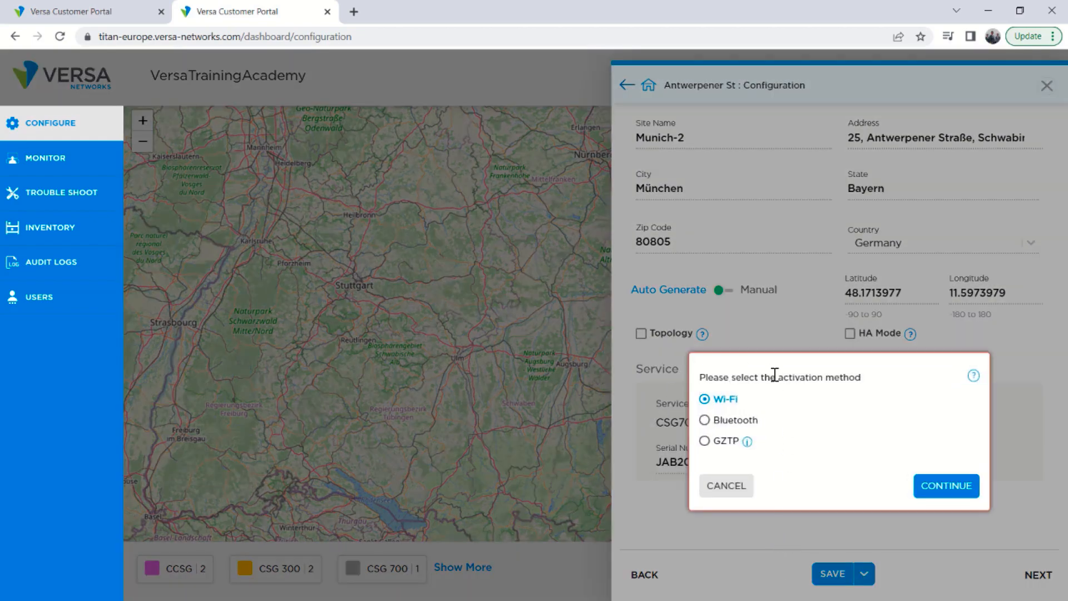
{"action": "left_click_drag", "start_coordinate": [742, 378], "coordinate": [876, 377]}
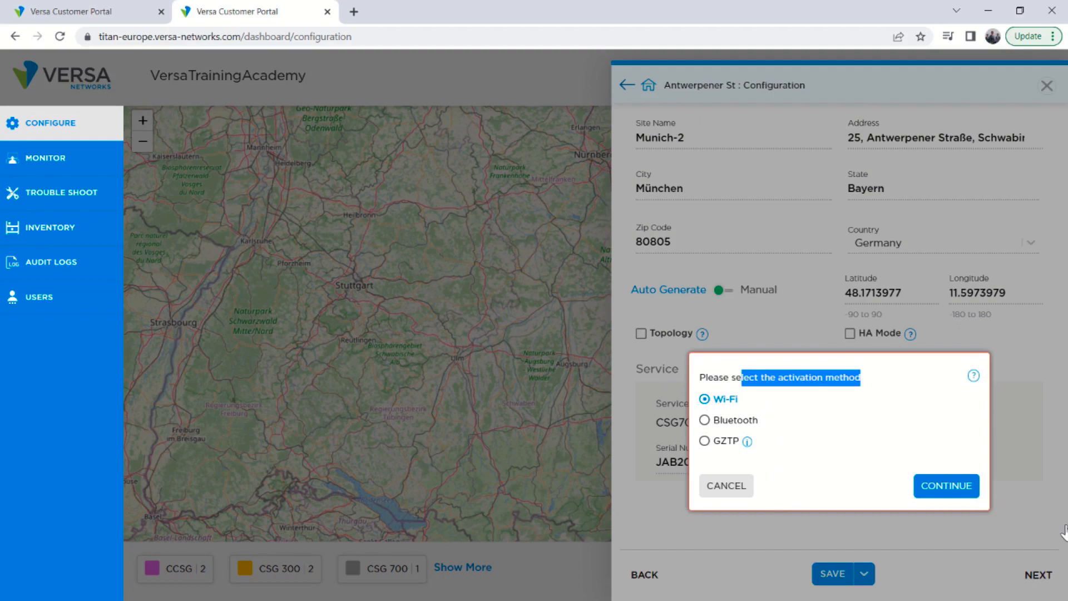
{"action": "left_click", "coordinate": [947, 497]}
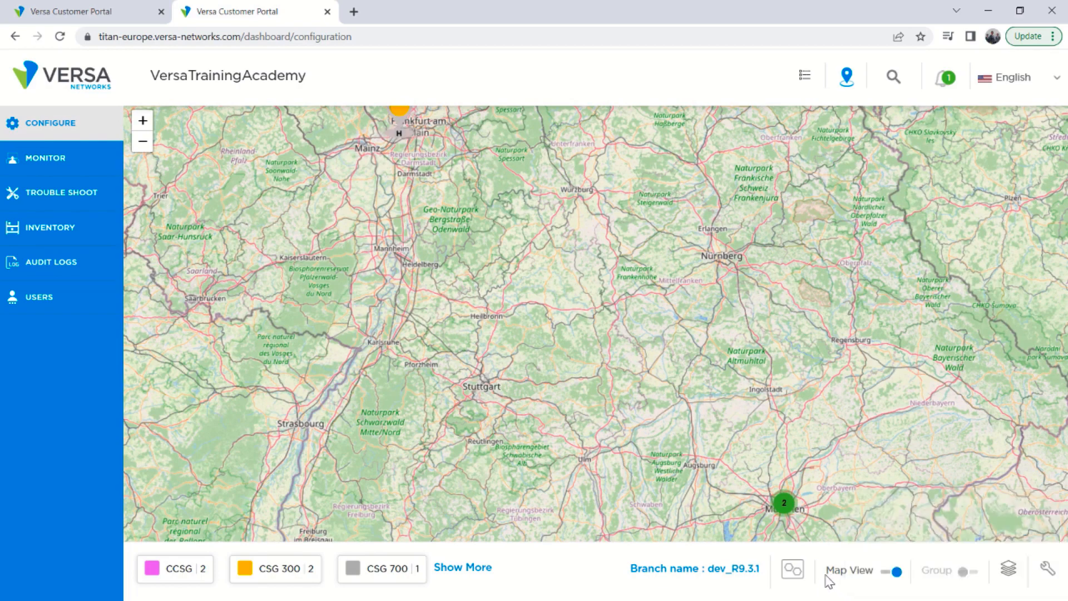
Switch off map view and examine the URL-DEMO-Device deploy task's details in the Tasks list.
{"action": "left_click", "coordinate": [890, 572]}
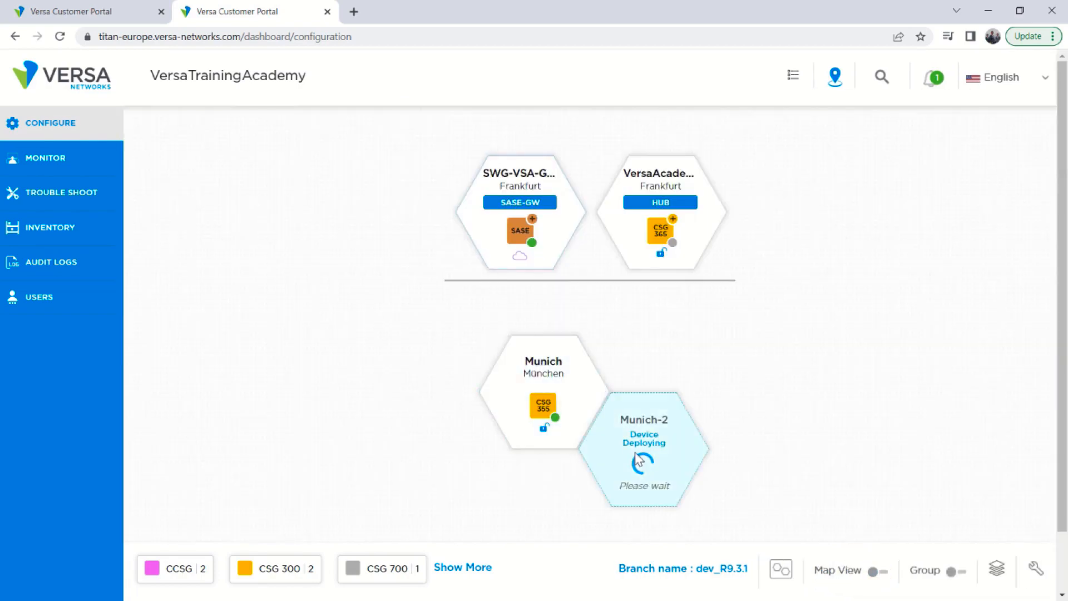
{"action": "left_click", "coordinate": [613, 450]}
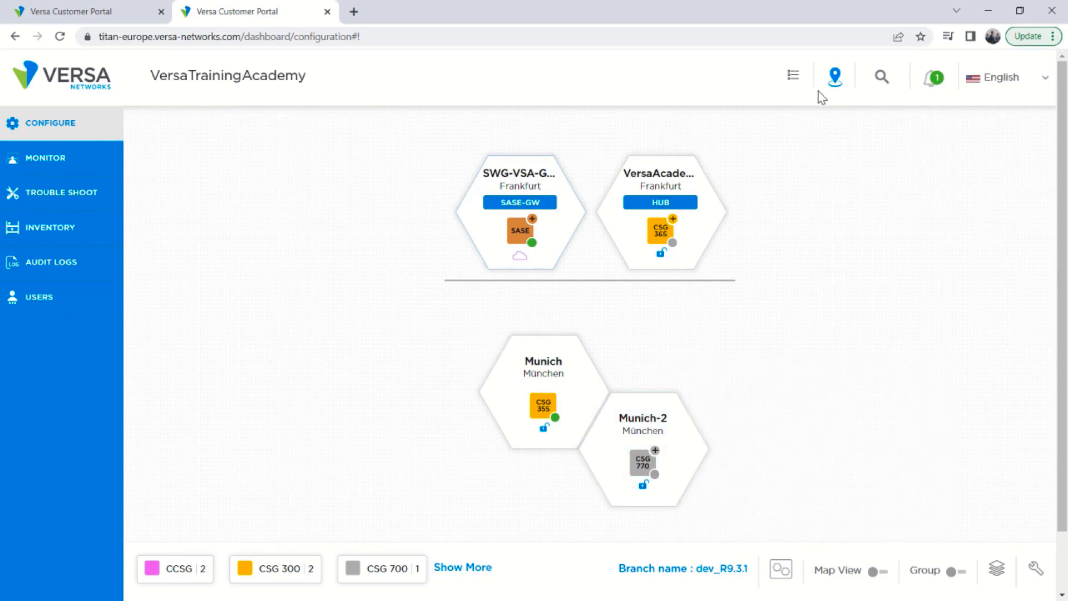
{"action": "left_click", "coordinate": [792, 76]}
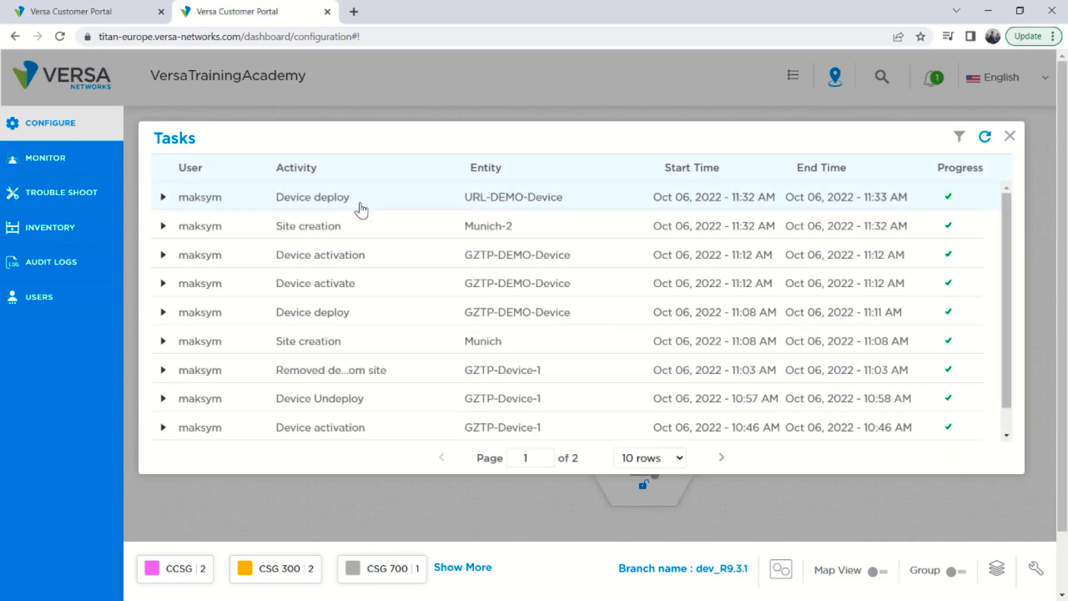
{"action": "left_click", "coordinate": [163, 197]}
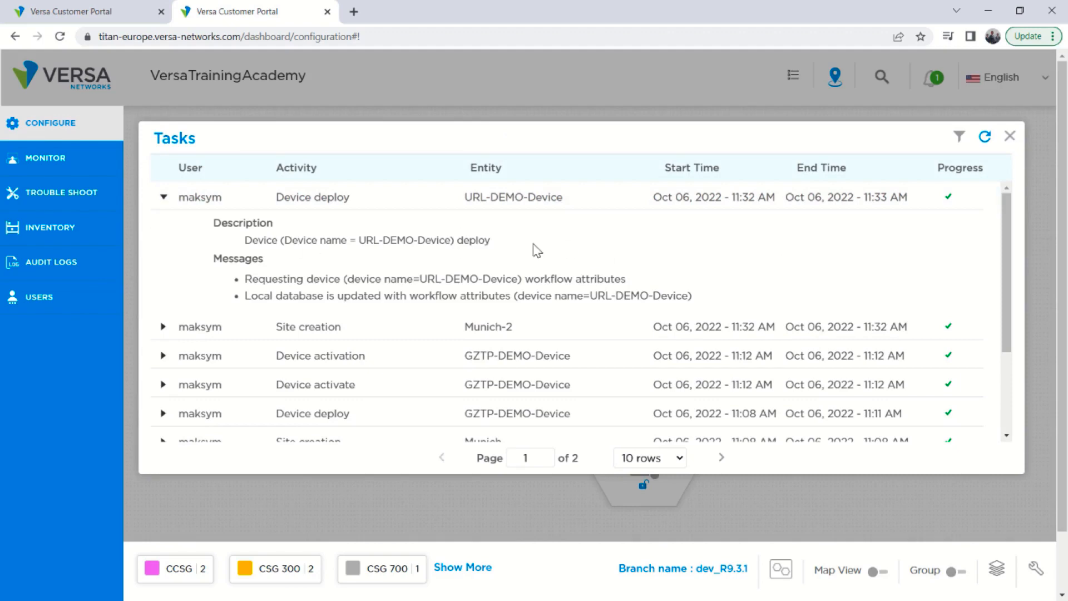
{"action": "left_click", "coordinate": [1010, 136]}
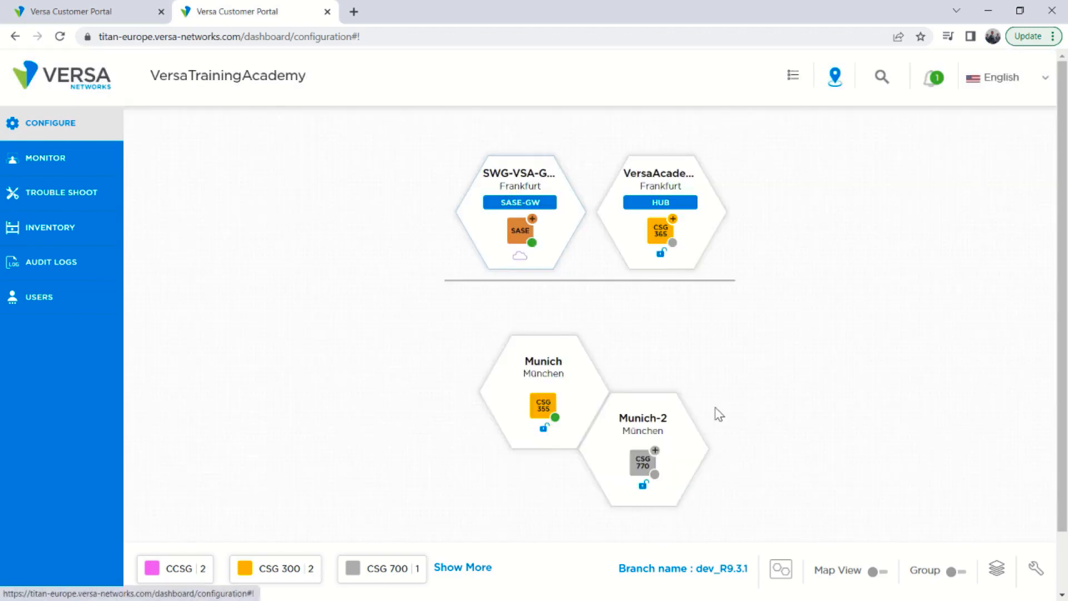
Open the activation panel for URL-DEMO-Device in Munich-2 and start the URL-based activation.
{"action": "mouse_move", "coordinate": [638, 469]}
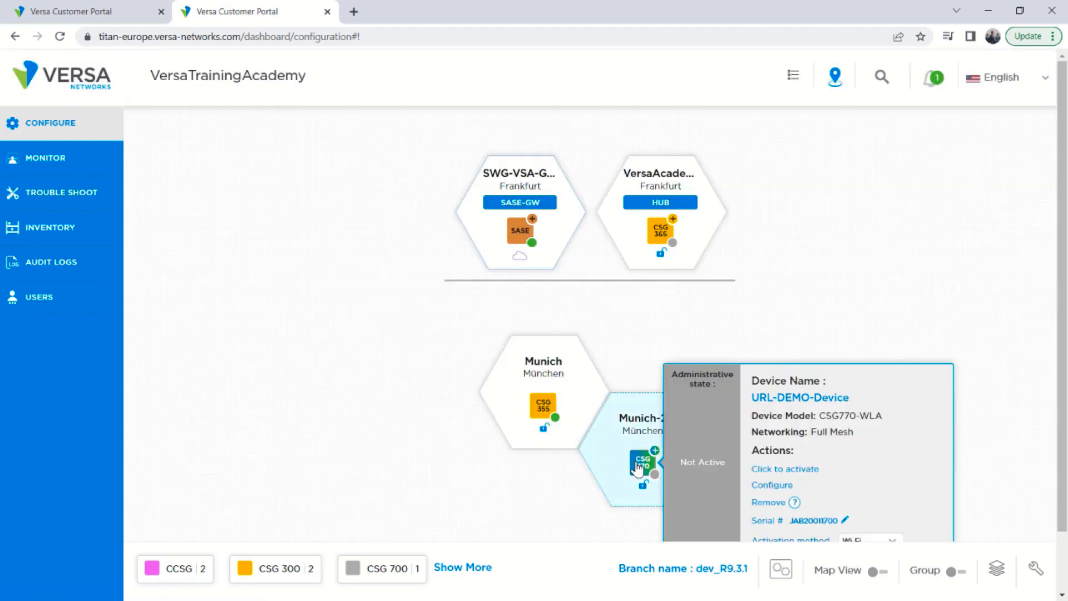
{"action": "left_click", "coordinate": [768, 470]}
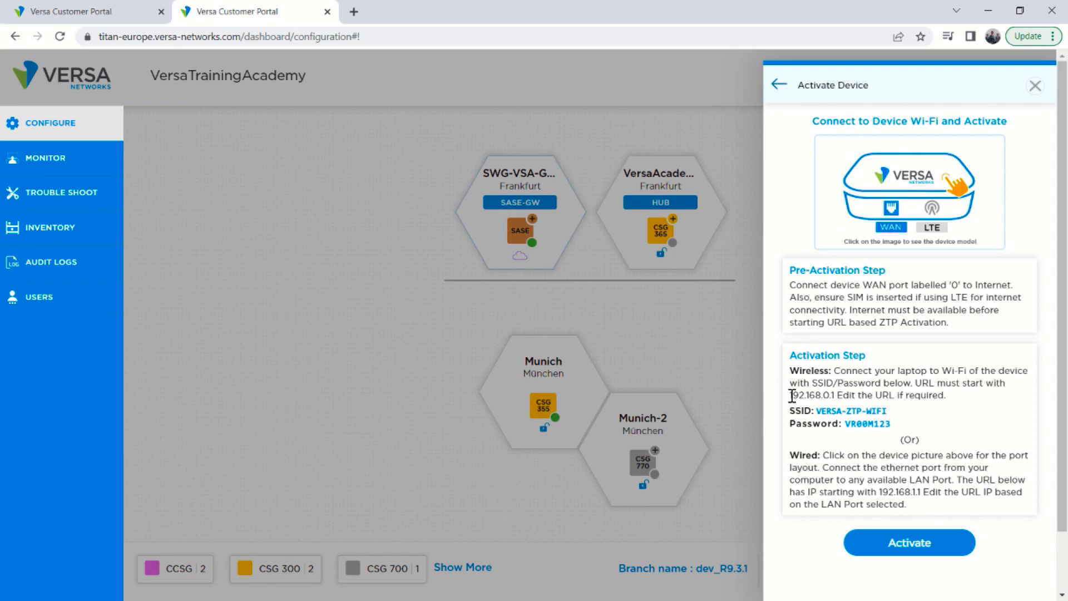
{"action": "left_click_drag", "start_coordinate": [789, 395], "coordinate": [836, 395]}
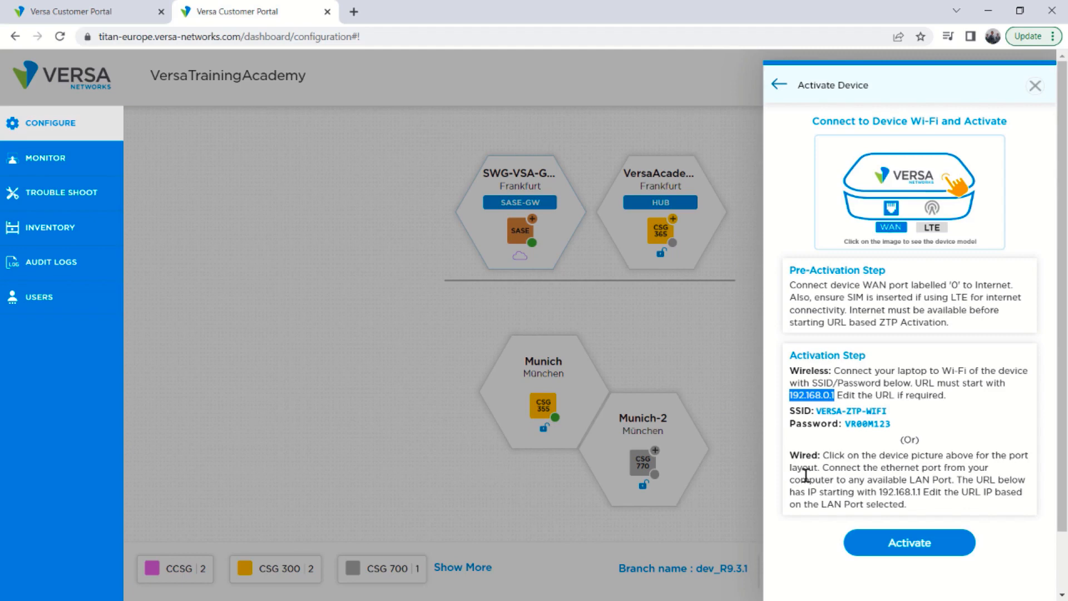
{"action": "left_click_drag", "start_coordinate": [879, 492], "coordinate": [926, 492]}
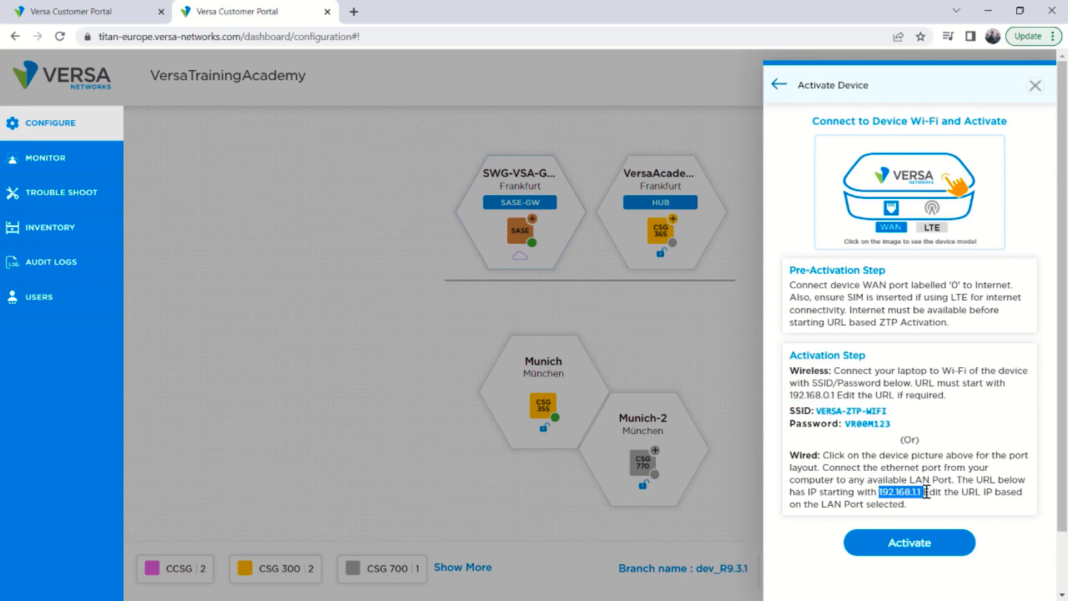
{"action": "left_click", "coordinate": [924, 488]}
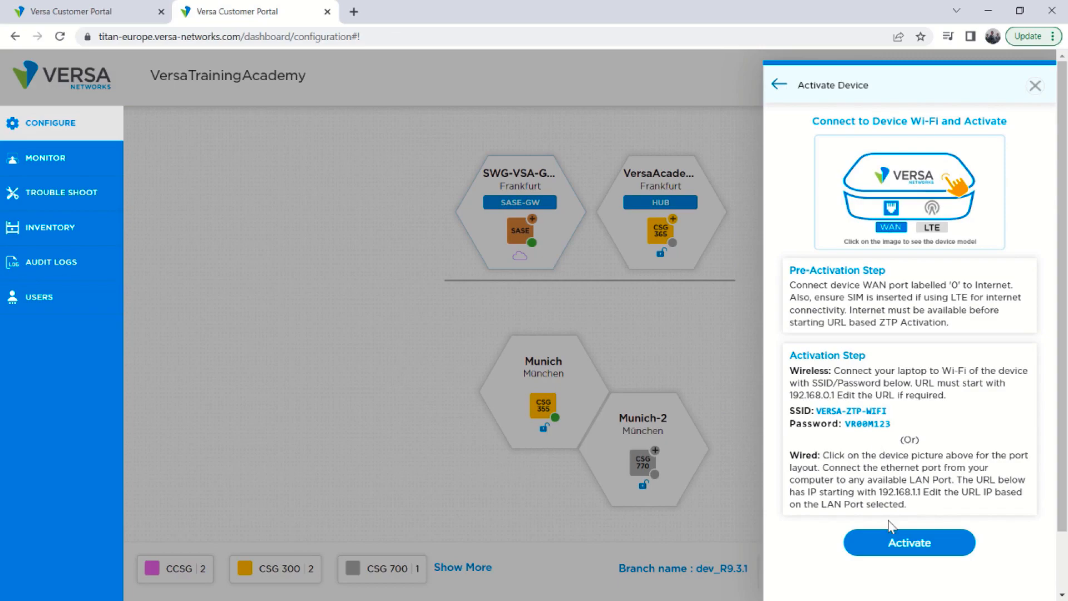
{"action": "left_click", "coordinate": [889, 547]}
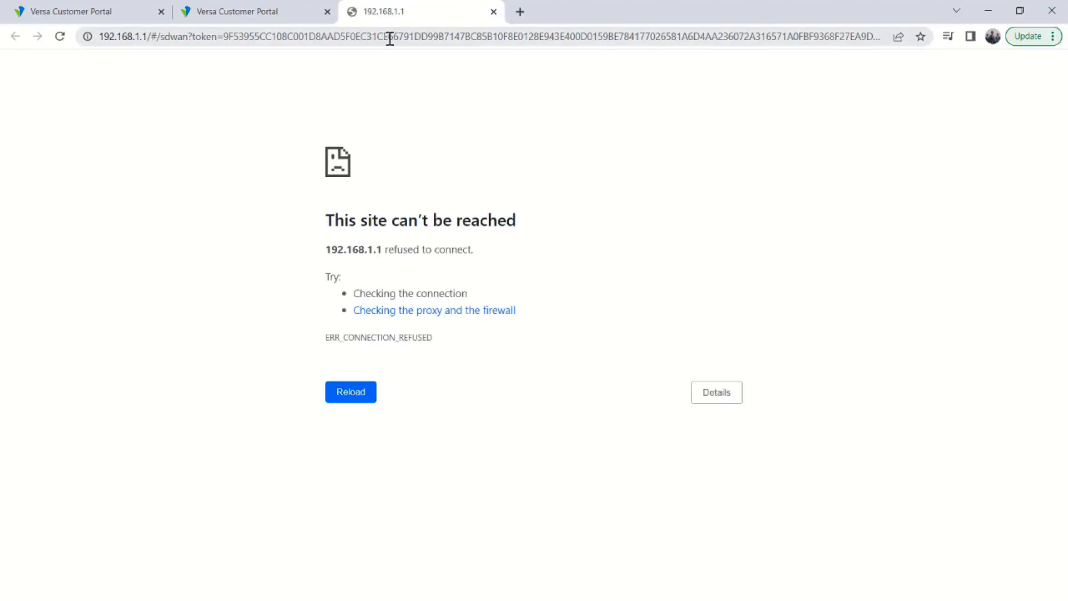
Change the activation URL's host to 10.40.199.172, load it, and proceed past the certificate warning.
{"action": "key", "text": "F5"}
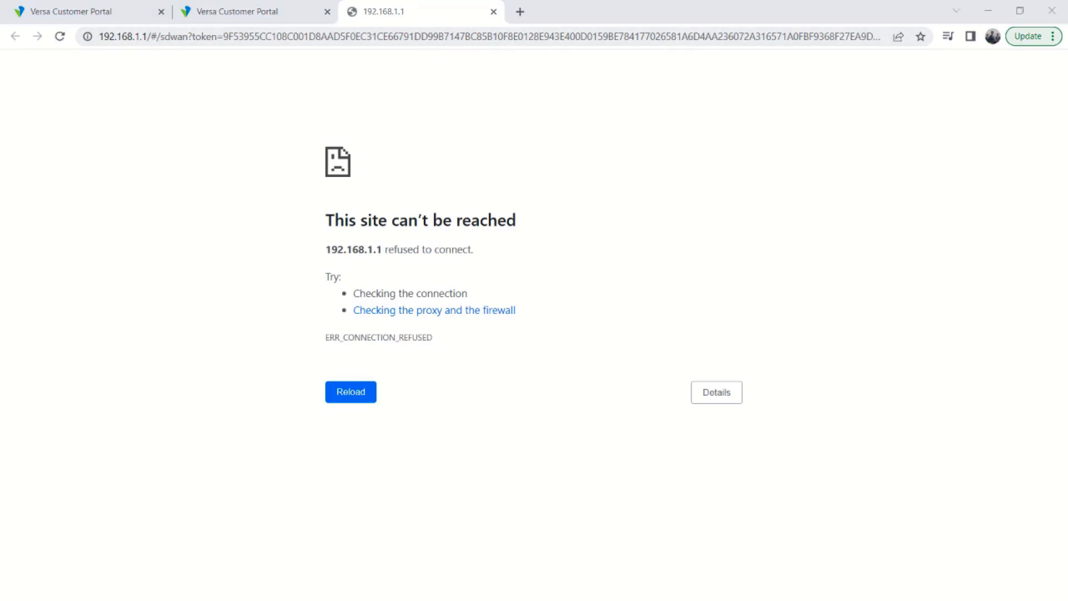
{"action": "left_click", "coordinate": [150, 36]}
{"action": "left_click", "coordinate": [145, 36]}
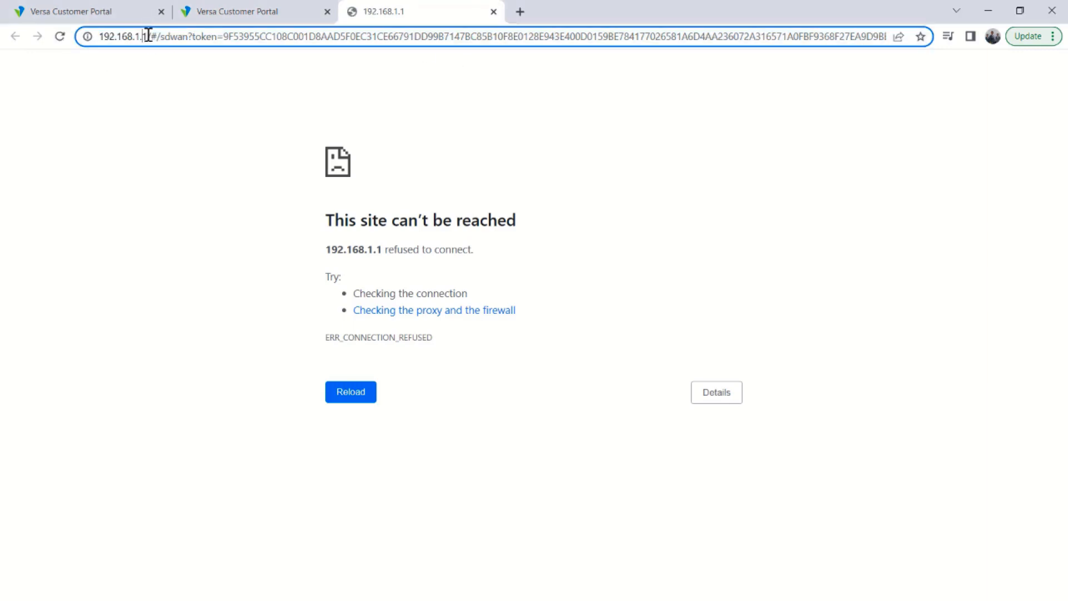
{"action": "left_click_drag", "start_coordinate": [147, 36], "coordinate": [91, 37]}
{"action": "key", "text": "F5"}
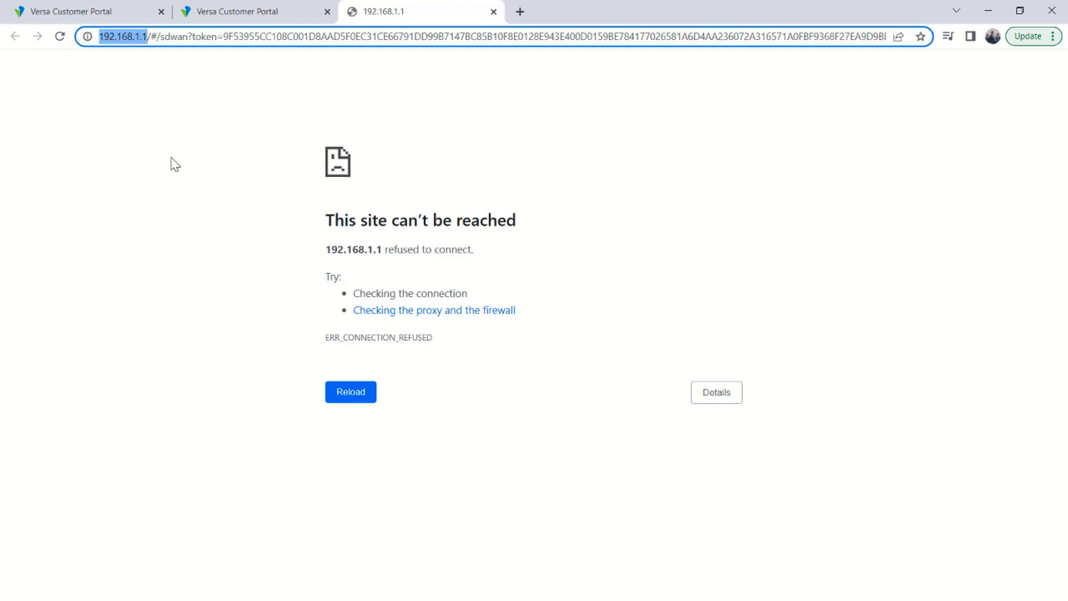
{"action": "type", "text": "10.40.199.172"}
{"action": "key", "text": "Return"}
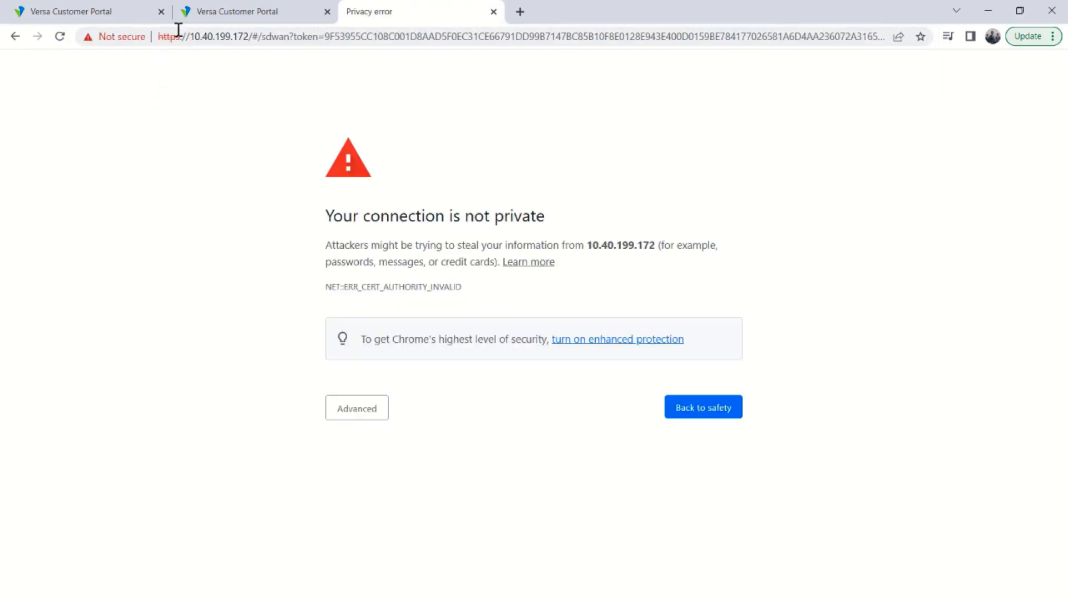
{"action": "left_click", "coordinate": [360, 414]}
{"action": "left_click", "coordinate": [398, 516]}
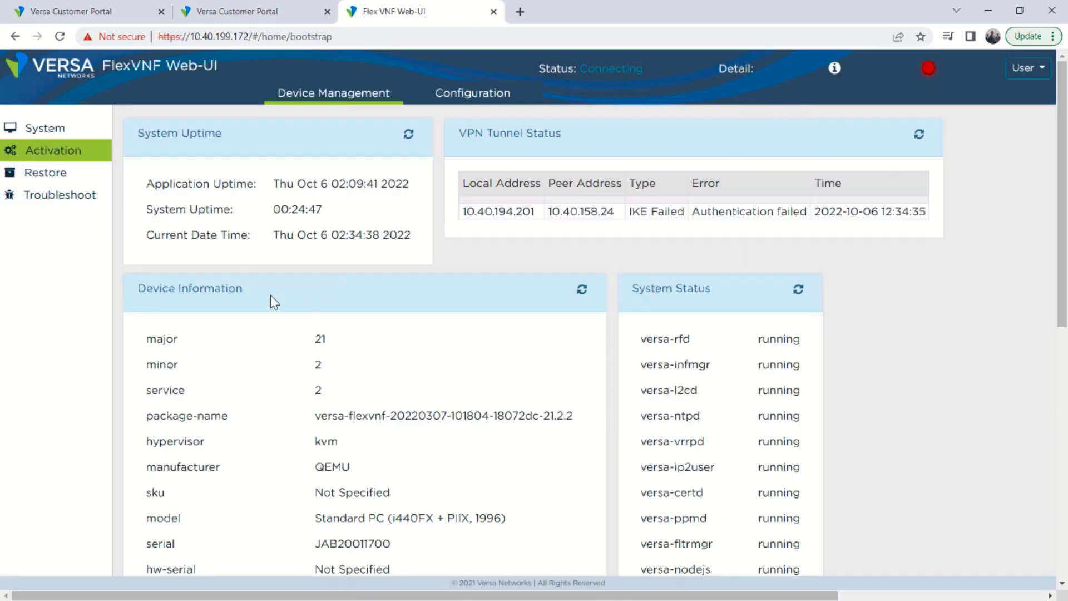
Start activation from the device's Activation page and follow the configuring progress details.
{"action": "left_click", "coordinate": [38, 152]}
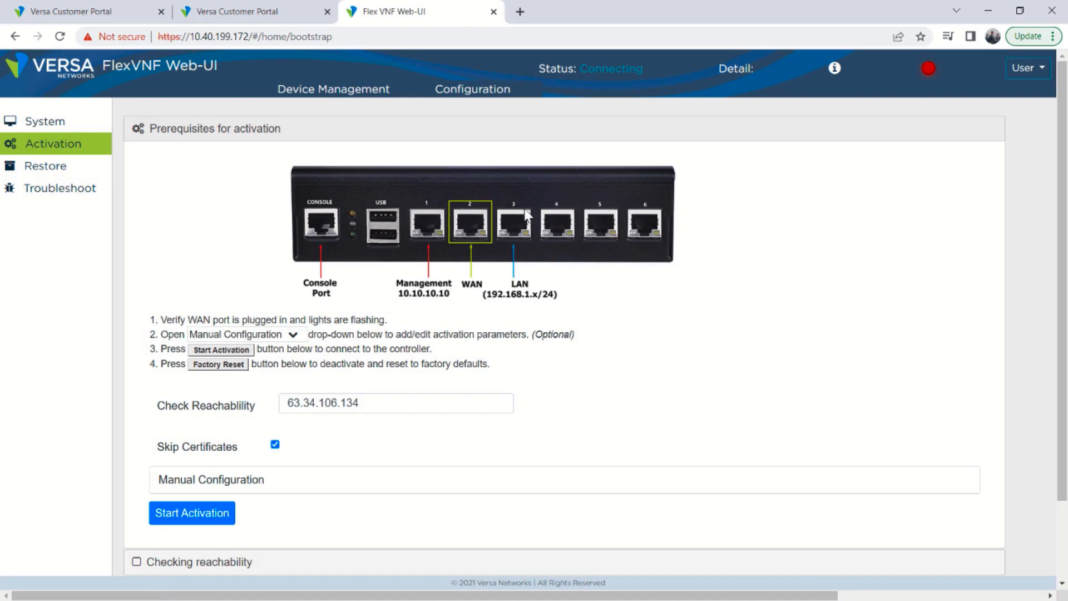
{"action": "scroll", "coordinate": [305, 326], "scroll_direction": "down", "scroll_amount": 1}
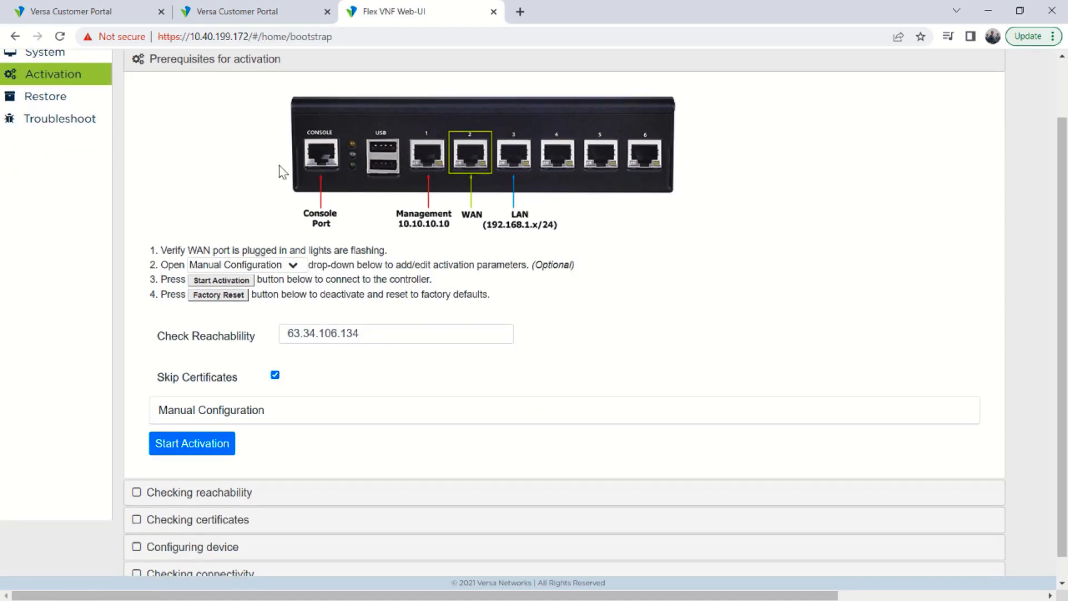
{"action": "scroll", "coordinate": [160, 426], "scroll_direction": "down", "scroll_amount": 1}
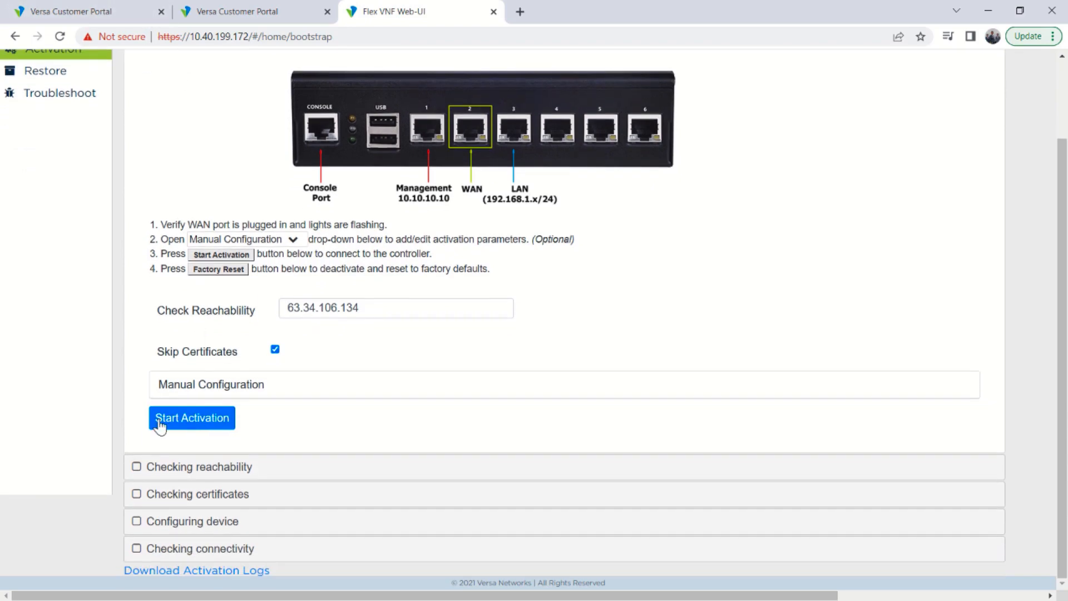
{"action": "left_click", "coordinate": [161, 426]}
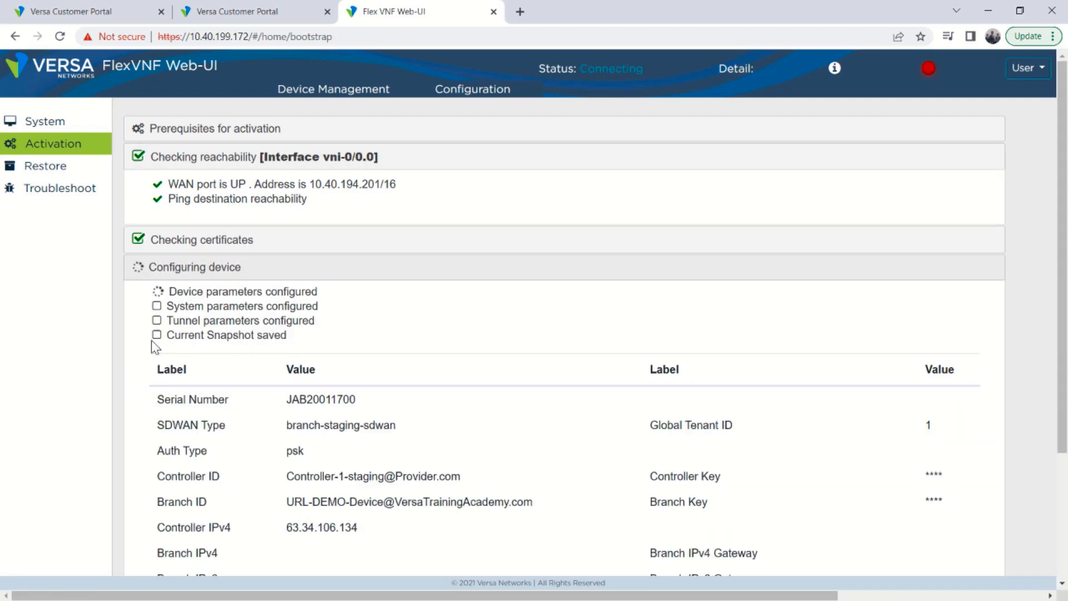
{"action": "scroll", "coordinate": [288, 465], "scroll_direction": "down", "scroll_amount": 3}
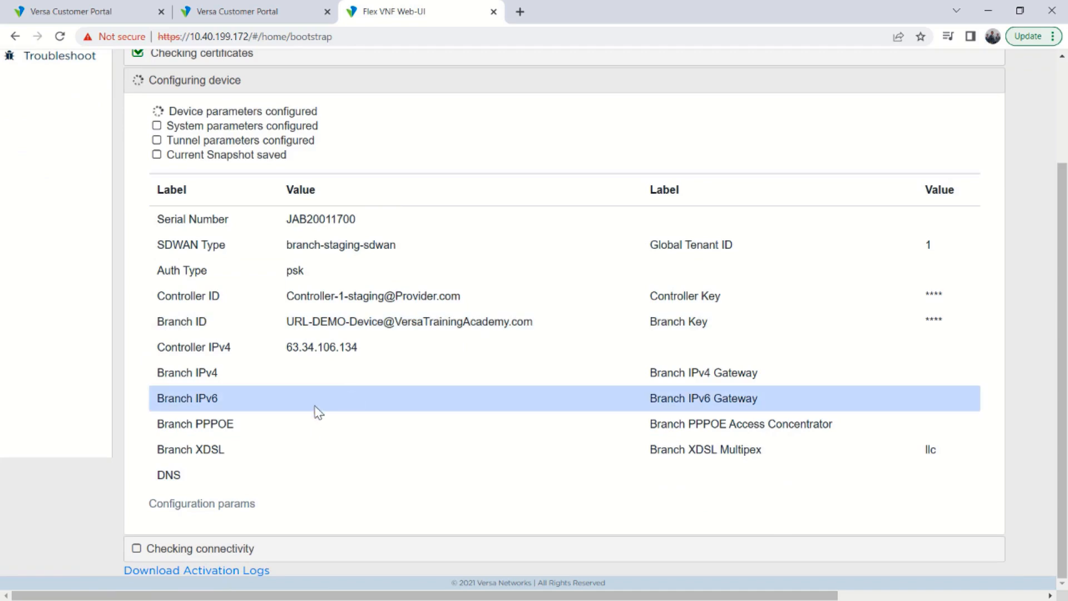
{"action": "scroll", "coordinate": [312, 436], "scroll_direction": "up", "scroll_amount": 3}
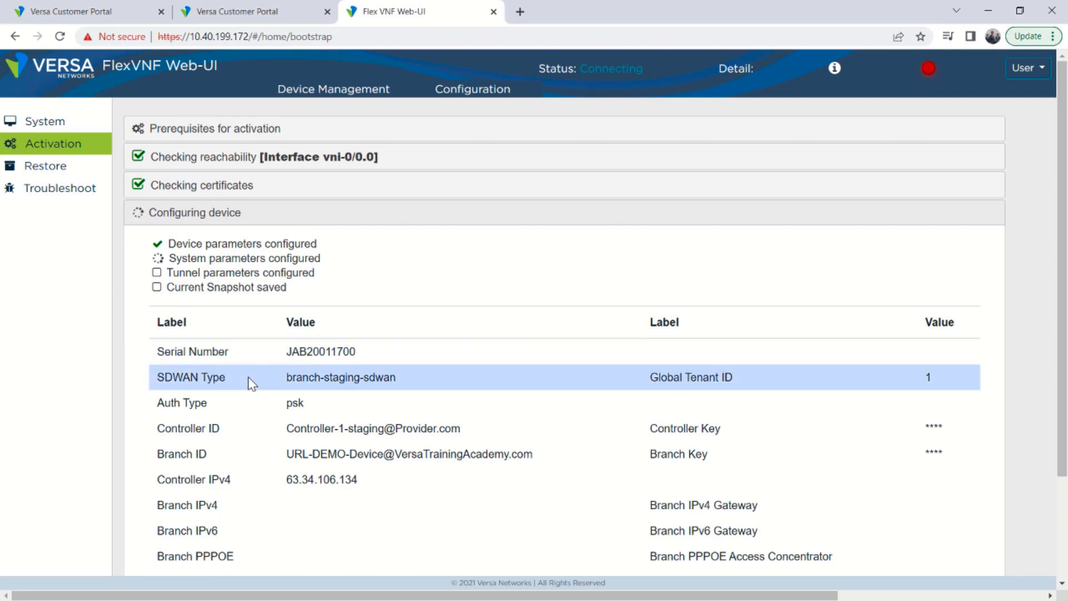
{"action": "scroll", "coordinate": [295, 385], "scroll_direction": "down", "scroll_amount": 3}
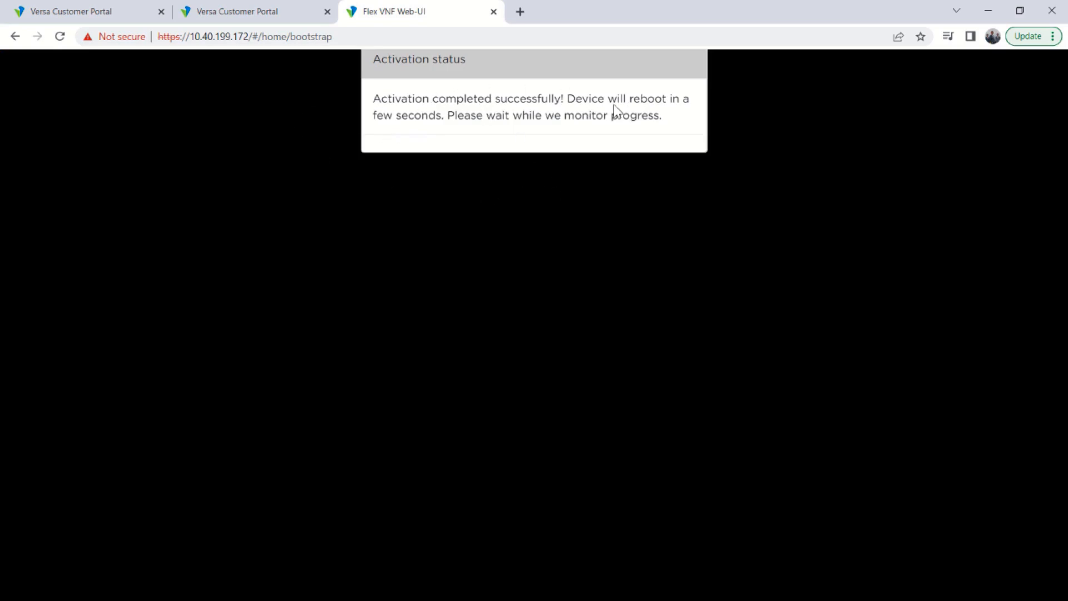
Return to the portal and examine the URL-DEMO-Device activation task in the Tasks list.
{"action": "left_click", "coordinate": [228, 14]}
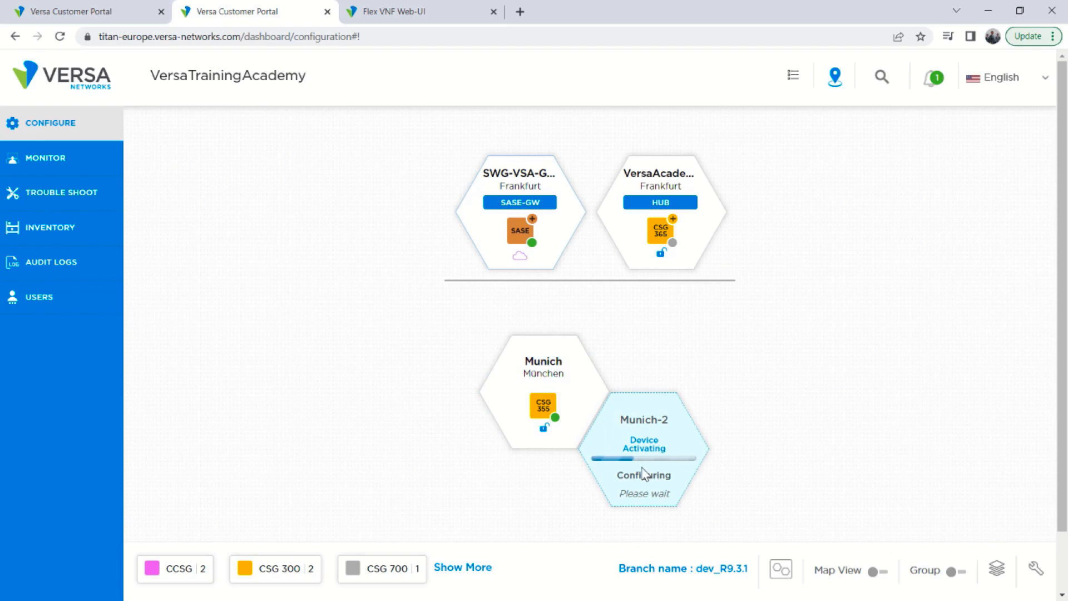
{"action": "left_click", "coordinate": [793, 77]}
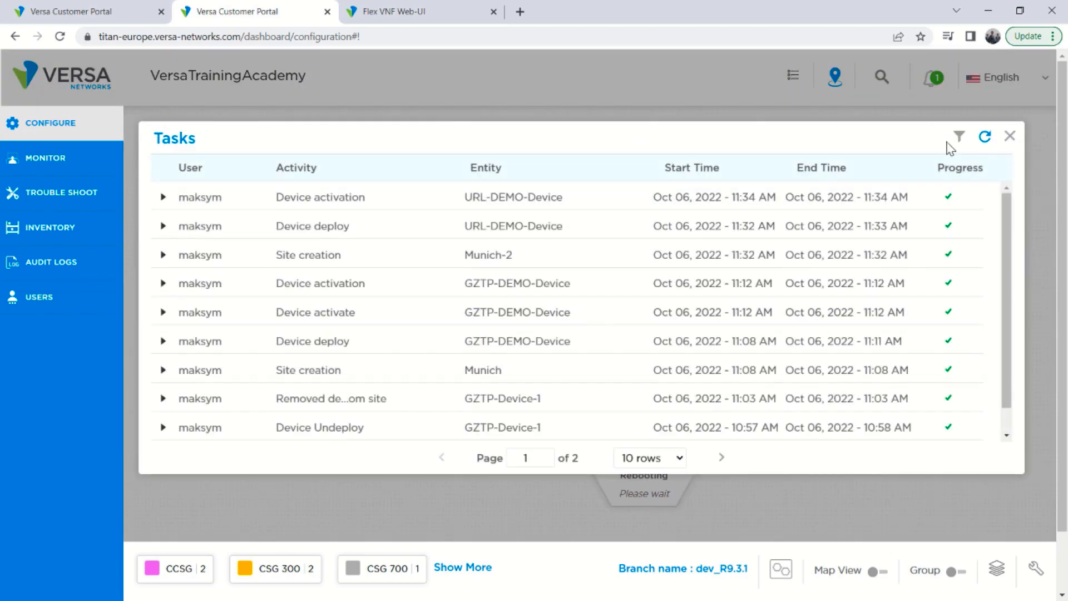
{"action": "left_click", "coordinate": [1010, 136]}
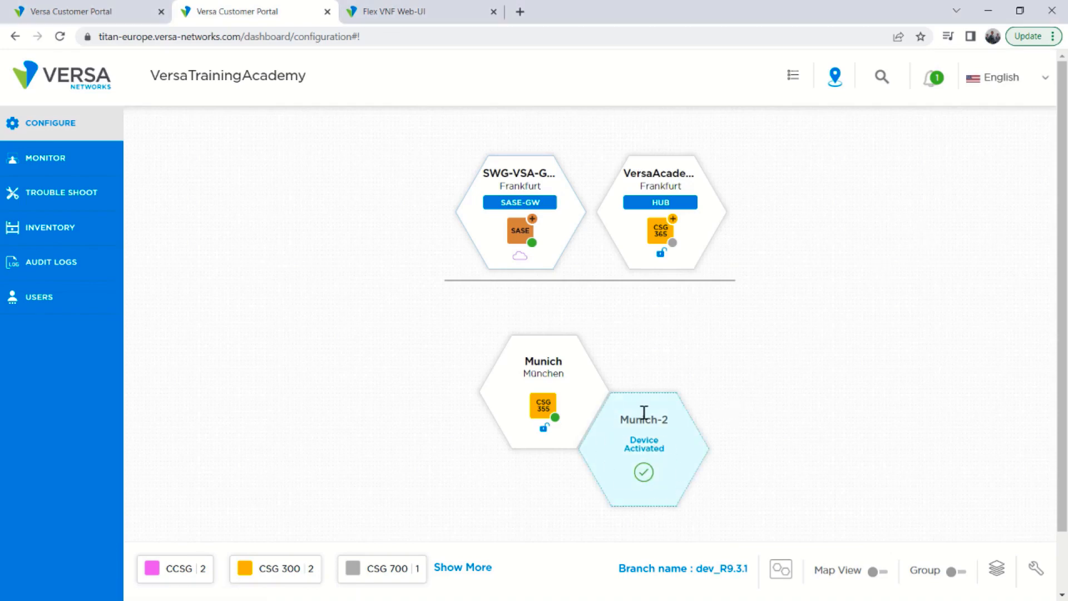
{"action": "mouse_move", "coordinate": [650, 462]}
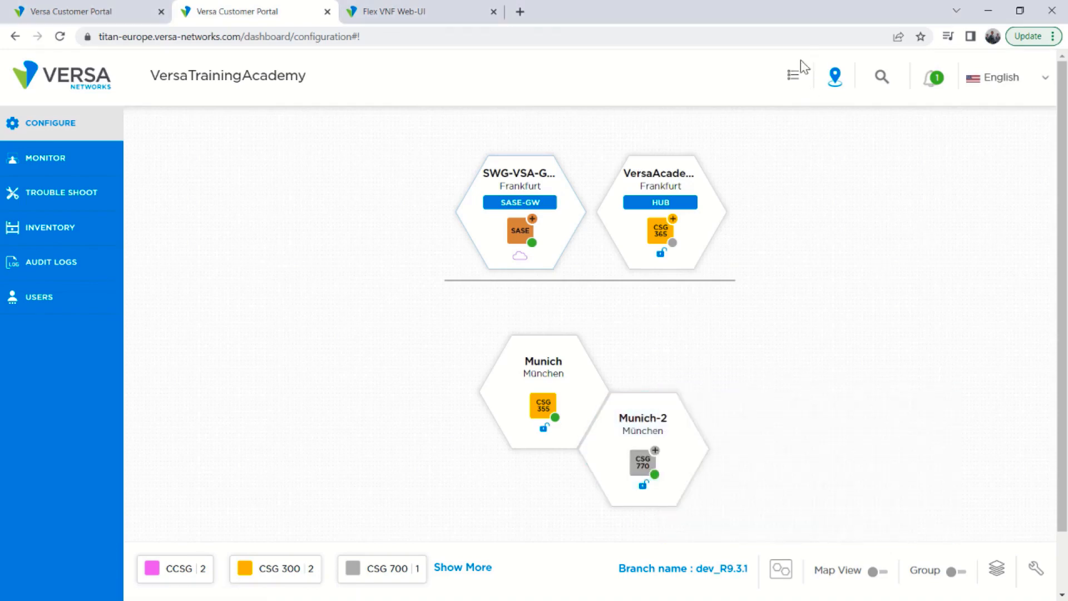
{"action": "left_click", "coordinate": [790, 73]}
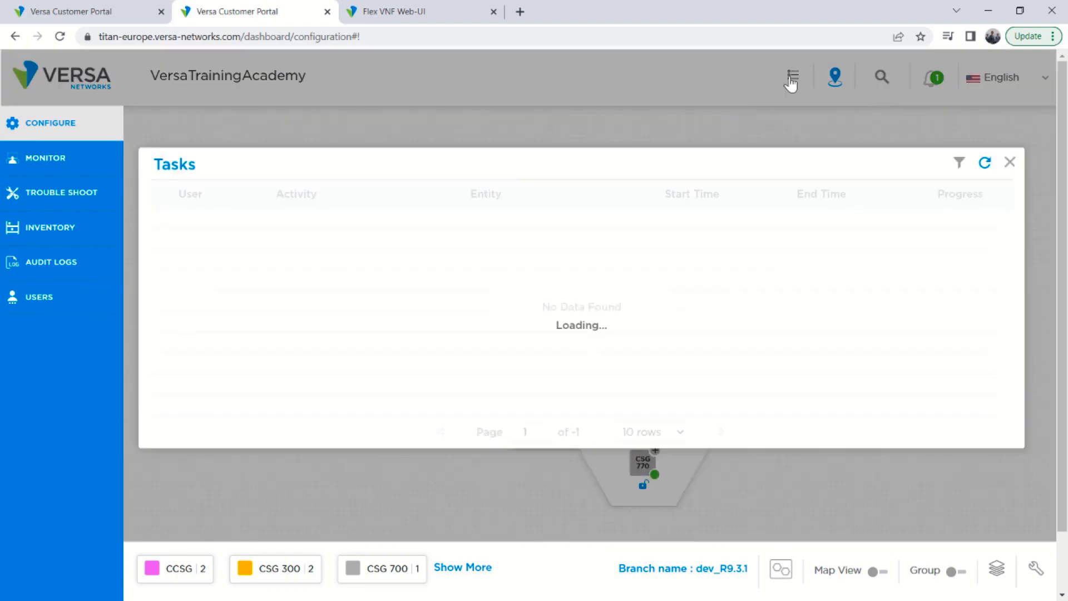
{"action": "left_click", "coordinate": [163, 198]}
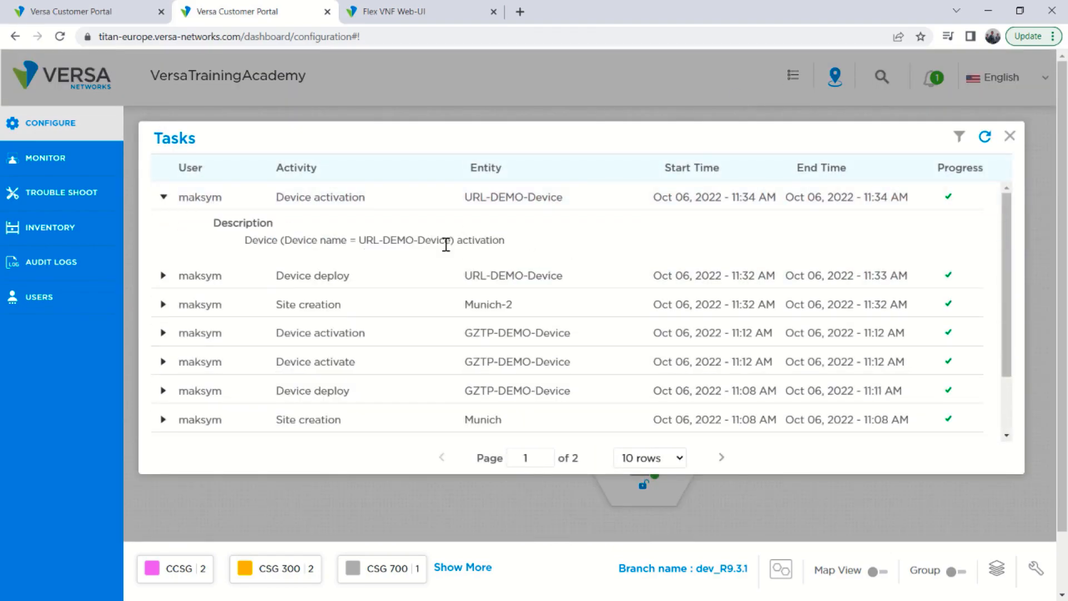
{"action": "left_click", "coordinate": [1010, 136]}
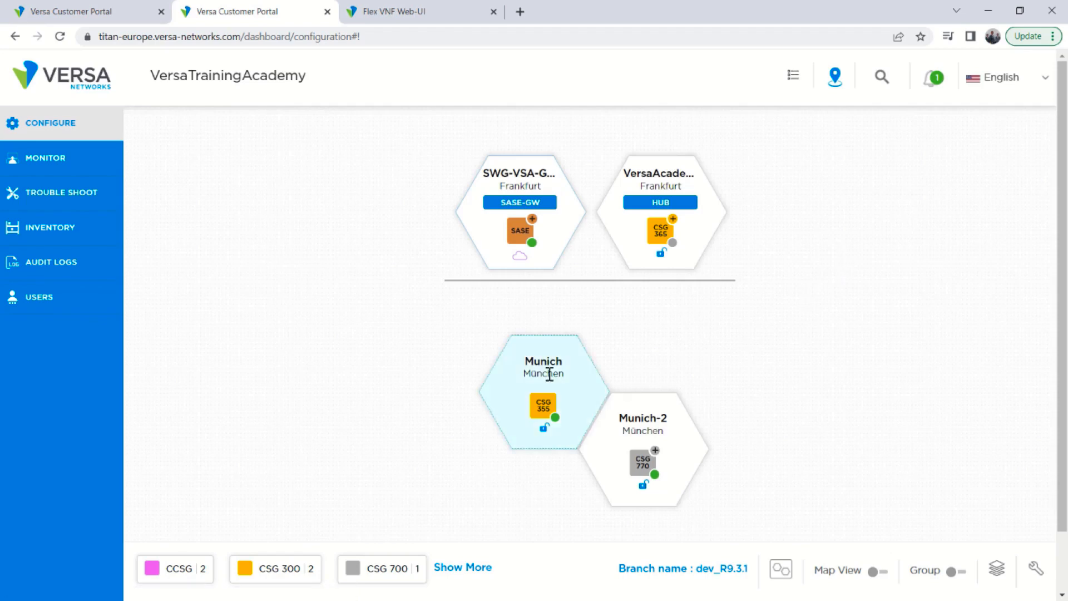
Switch to monitoring and open URL-DEMO-Device's monitoring dashboard to examine its network status.
{"action": "left_click", "coordinate": [42, 161]}
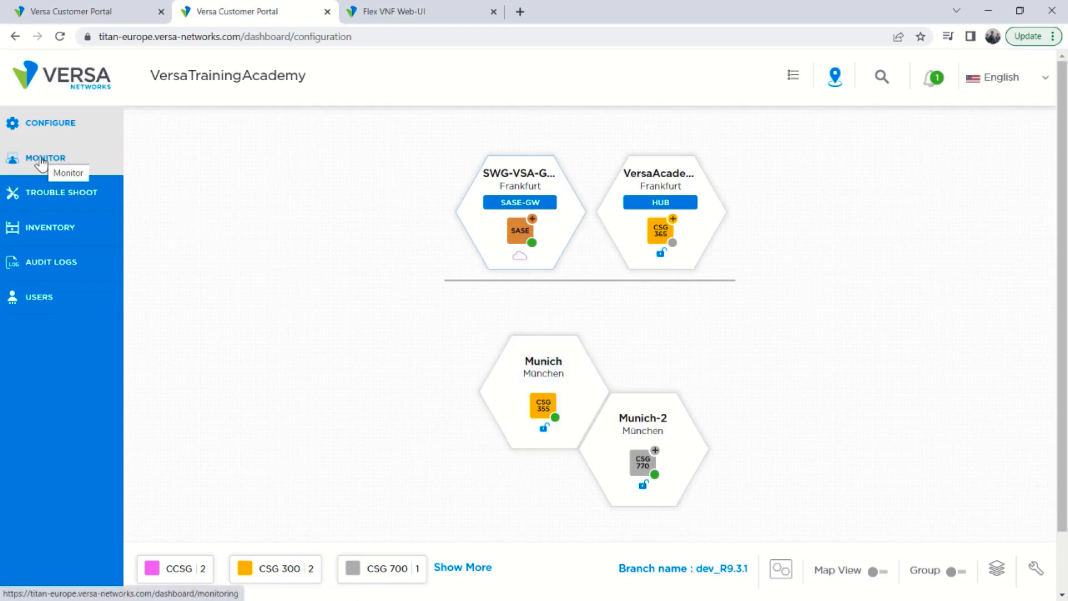
{"action": "mouse_move", "coordinate": [680, 472]}
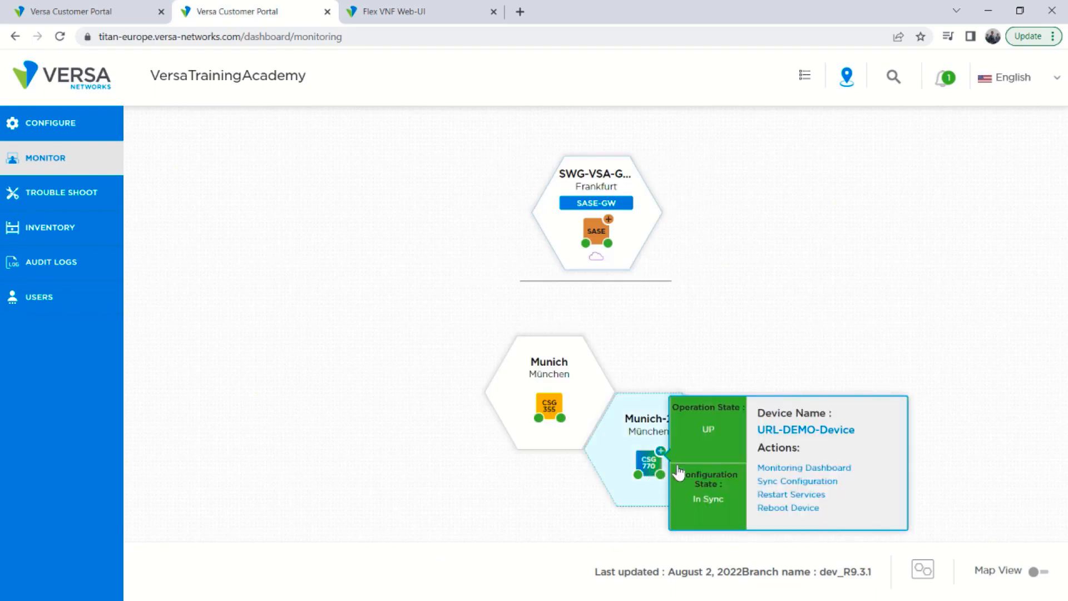
{"action": "left_click", "coordinate": [787, 470]}
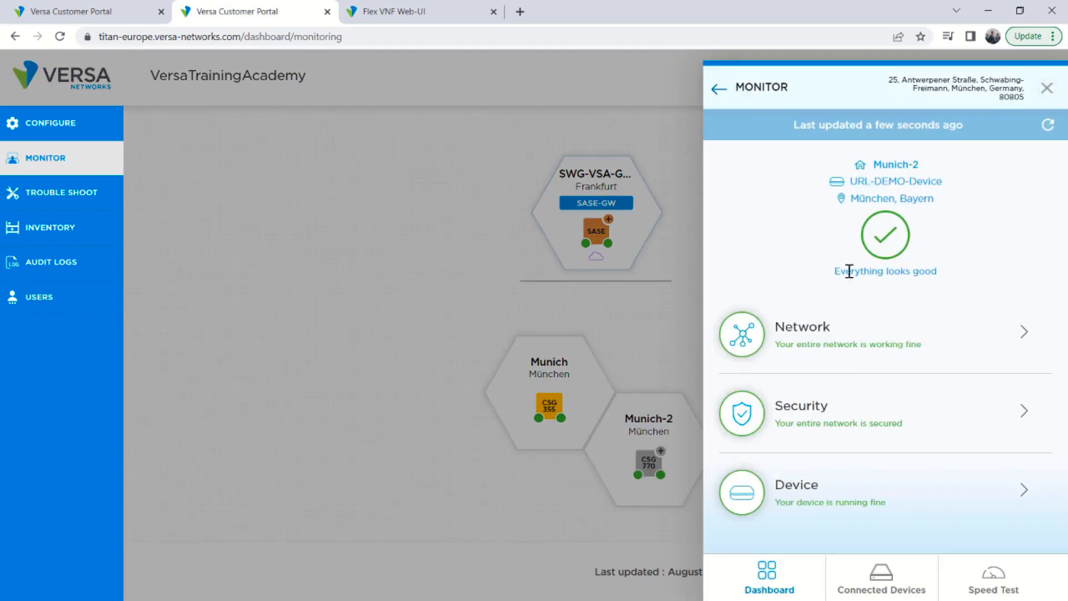
{"action": "left_click", "coordinate": [836, 349]}
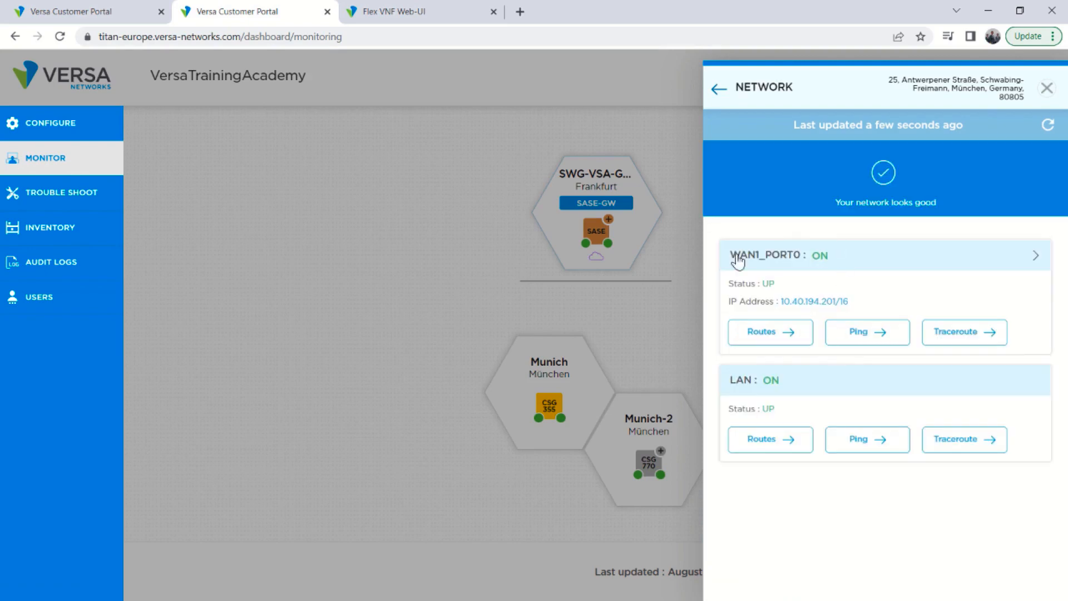
{"action": "left_click", "coordinate": [1046, 90]}
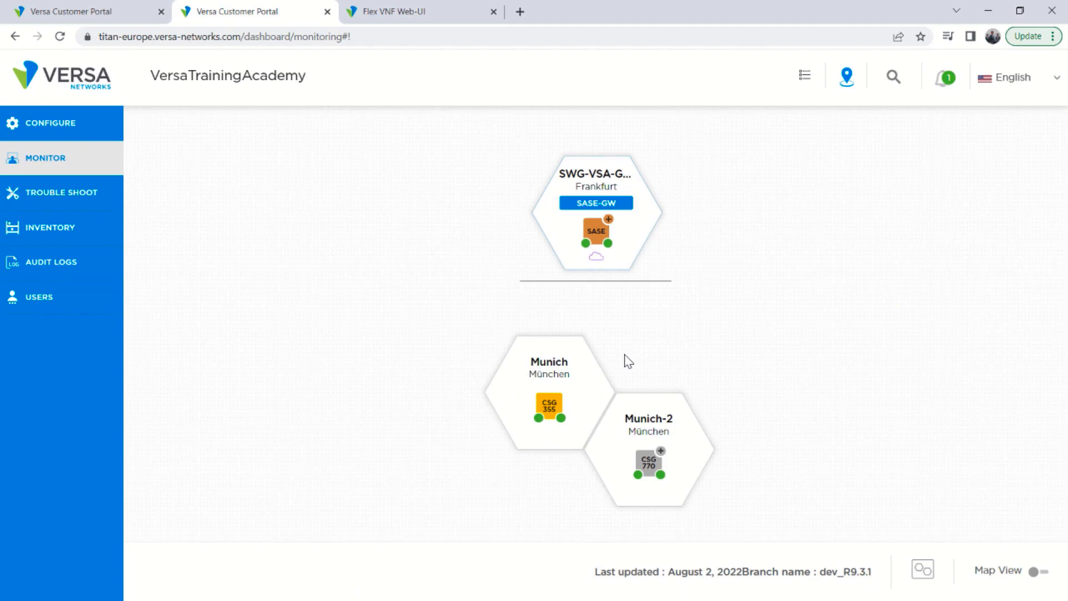